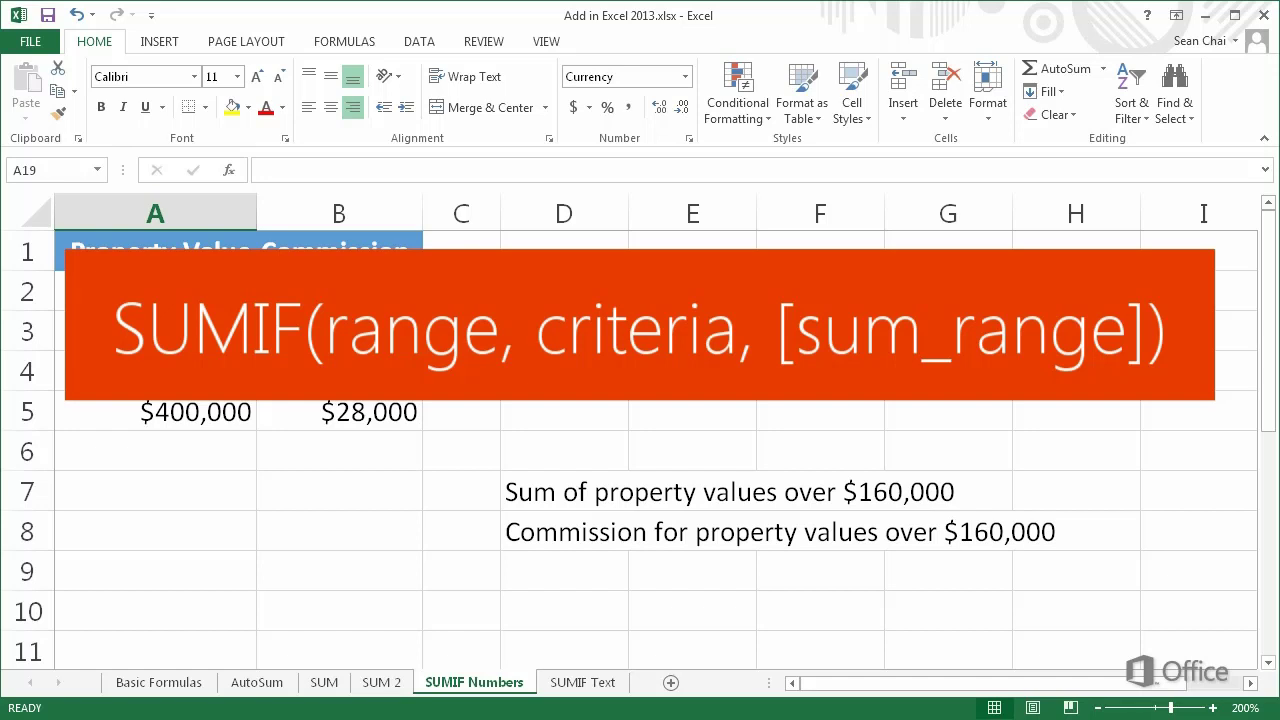
Enter =SUMIF(A2:A5,">160000") in A7 to total property values over $160,000
{"action": "left_click", "coordinate": [68, 494]}
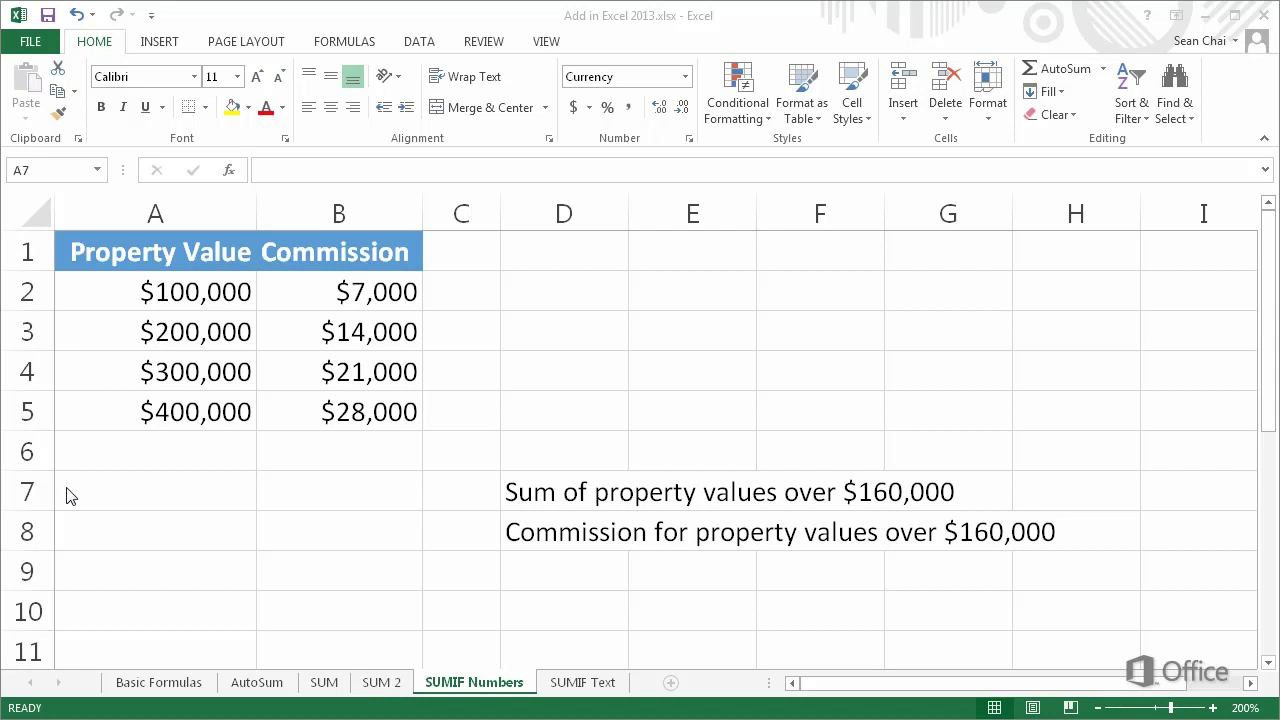
{"action": "double_click", "coordinate": [66, 492]}
{"action": "type", "text": "="}
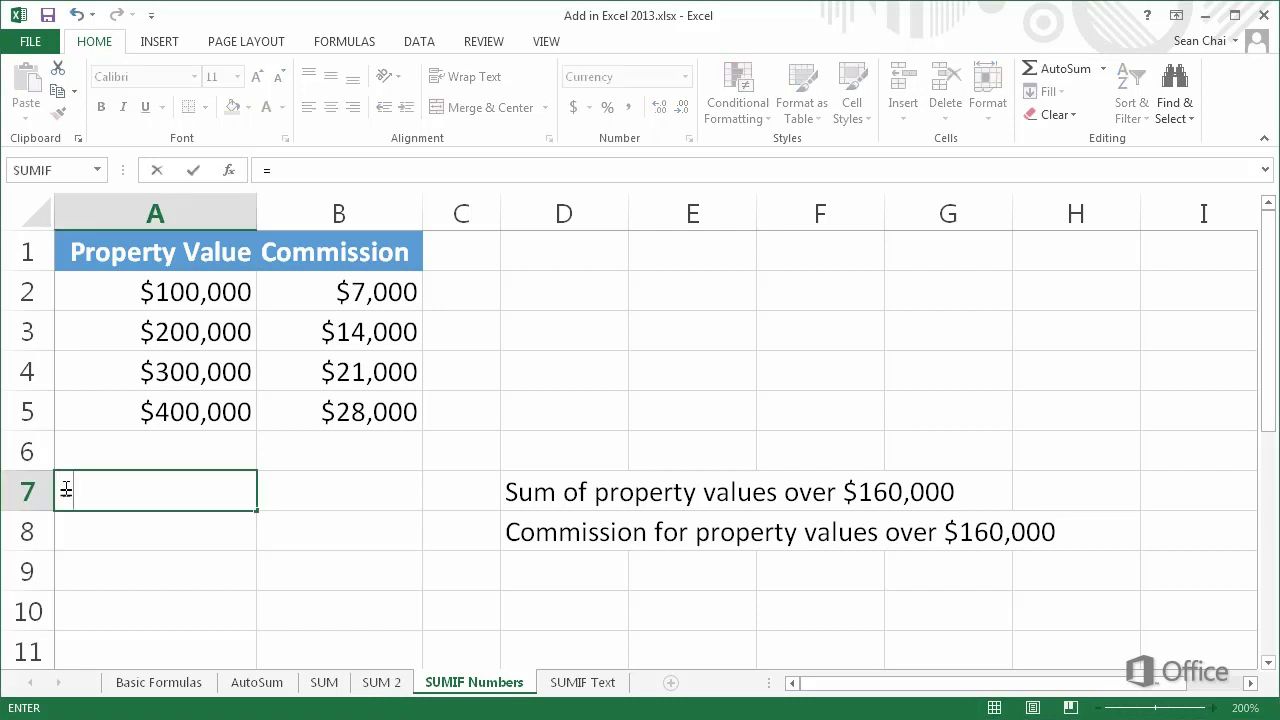
{"action": "type", "text": "SUMIF"}
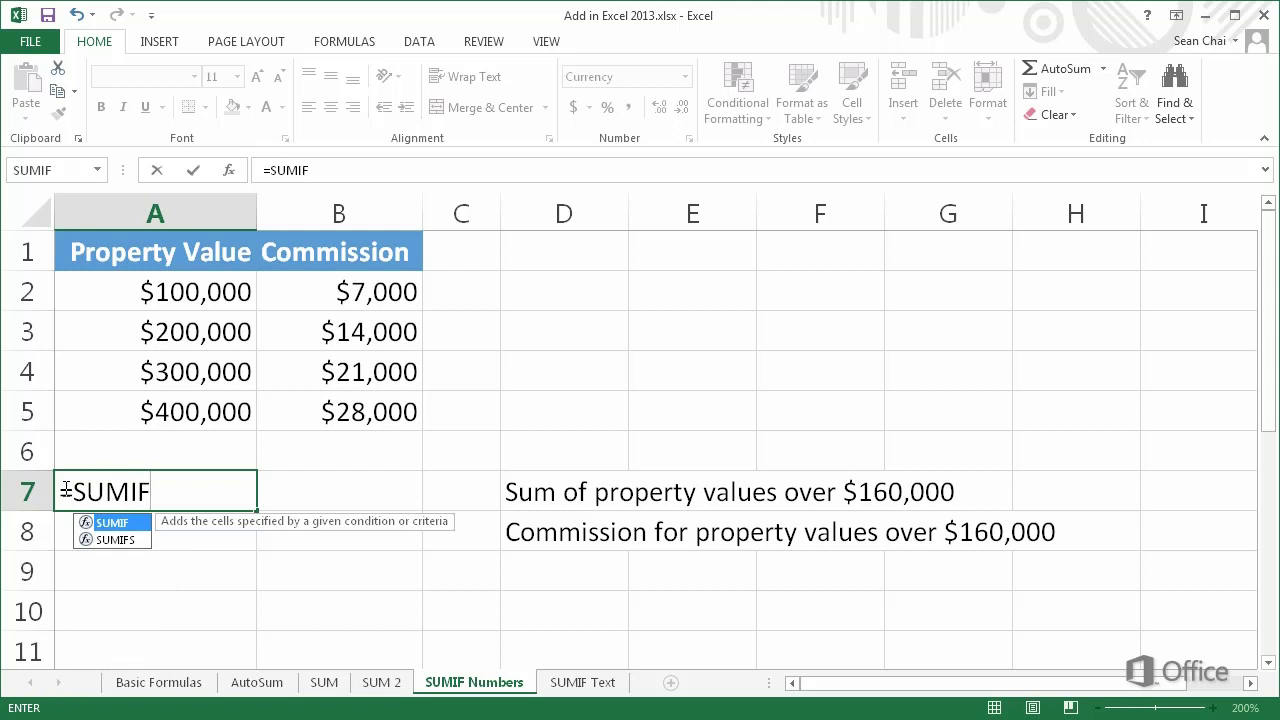
{"action": "type", "text": "("}
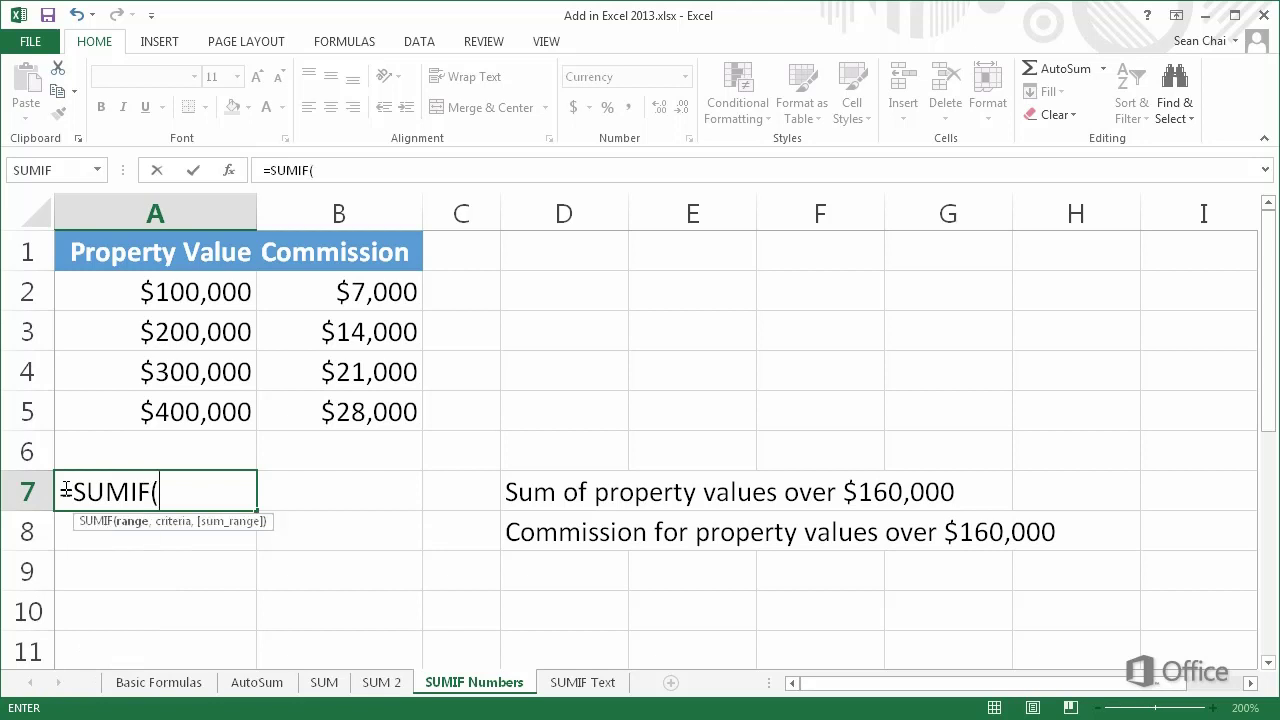
{"action": "left_click_drag", "start_coordinate": [144, 291], "coordinate": [149, 403]}
{"action": "type", "text": ","}
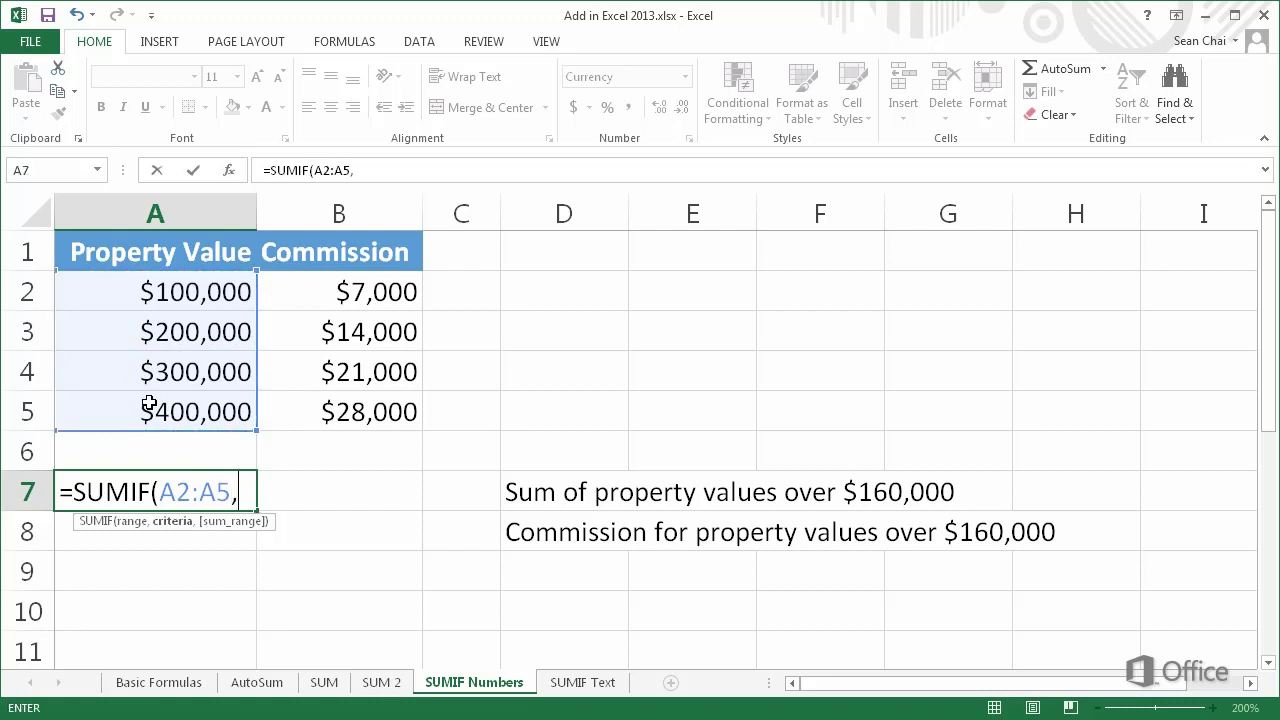
{"action": "type", "text": "\">160000\""}
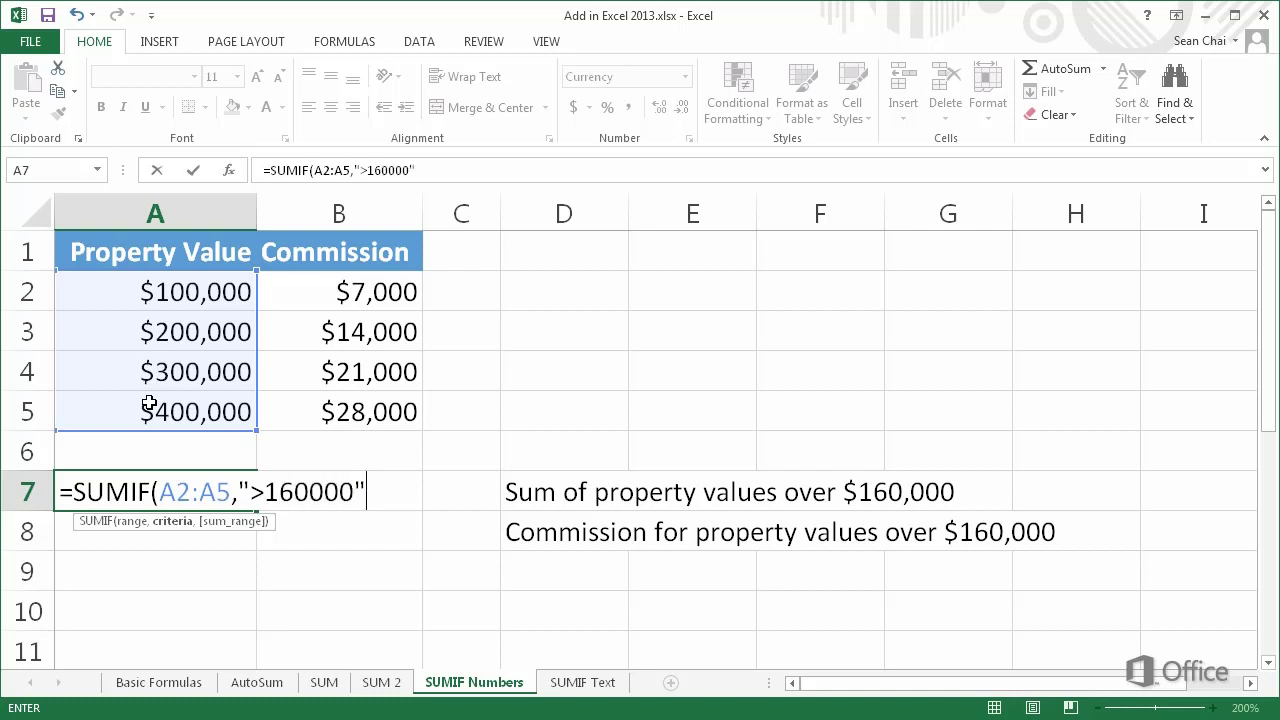
{"action": "key", "text": "Return"}
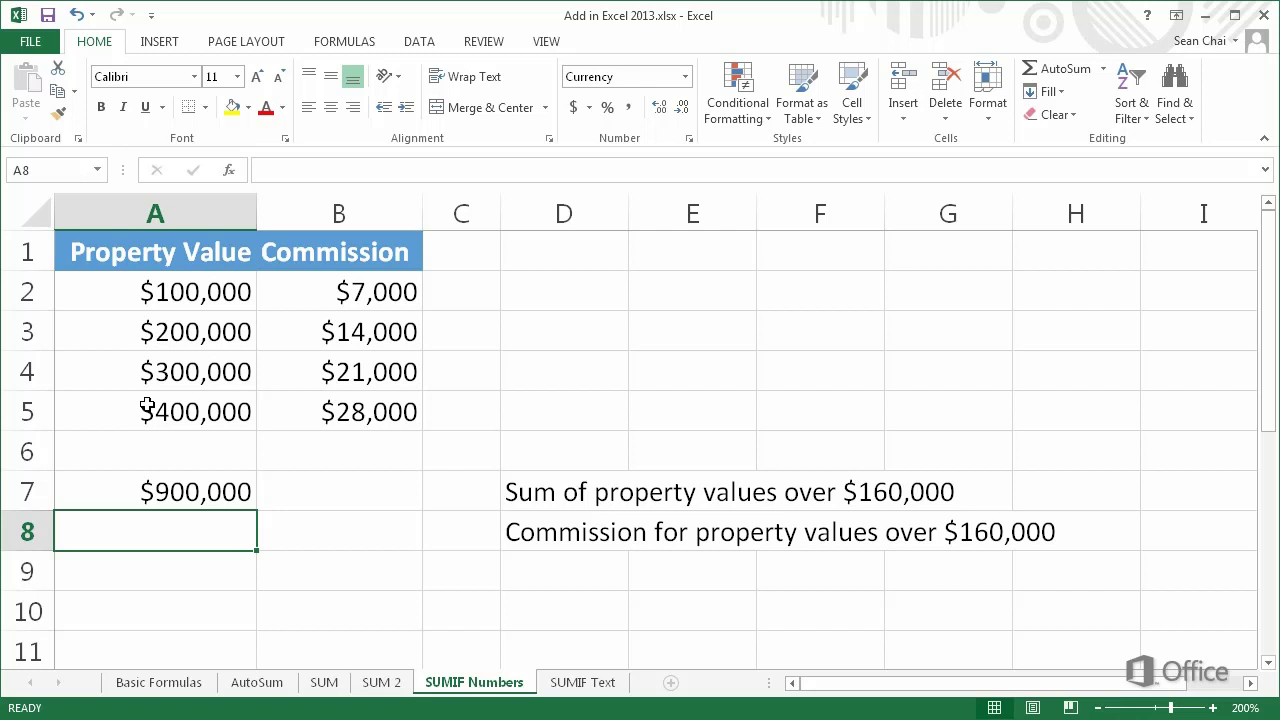
{"action": "double_click", "coordinate": [63, 488]}
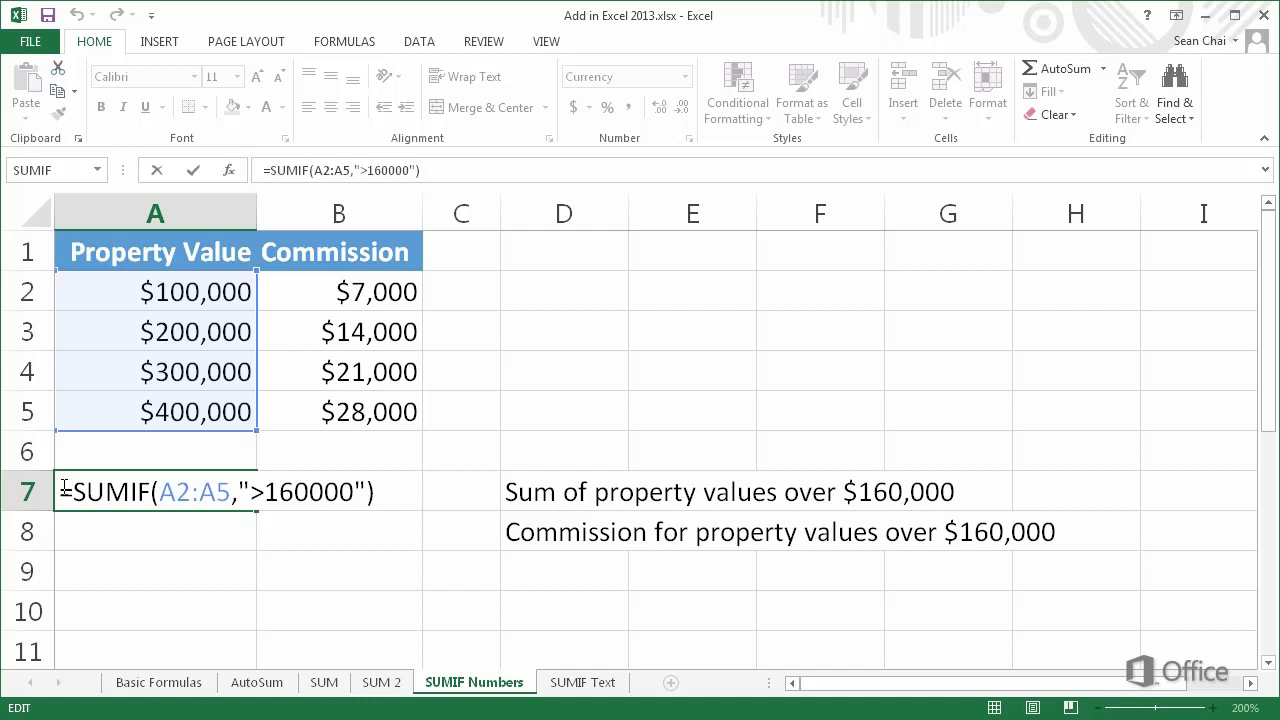
{"action": "key", "text": "ctrl+Return"}
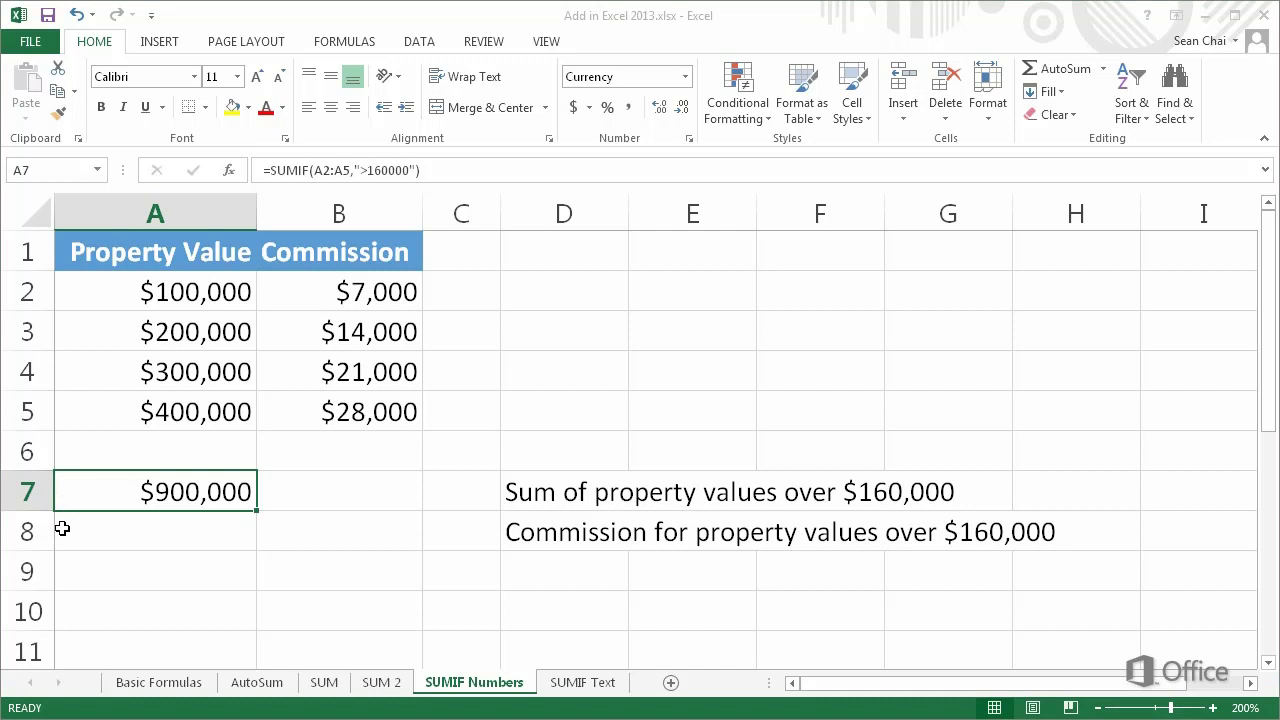
Enter =SUMIF(A2:A5,">160000",B2:B5) in A8 to total the matching commissions, $63,000
{"action": "left_click", "coordinate": [62, 530]}
{"action": "type", "text": "="}
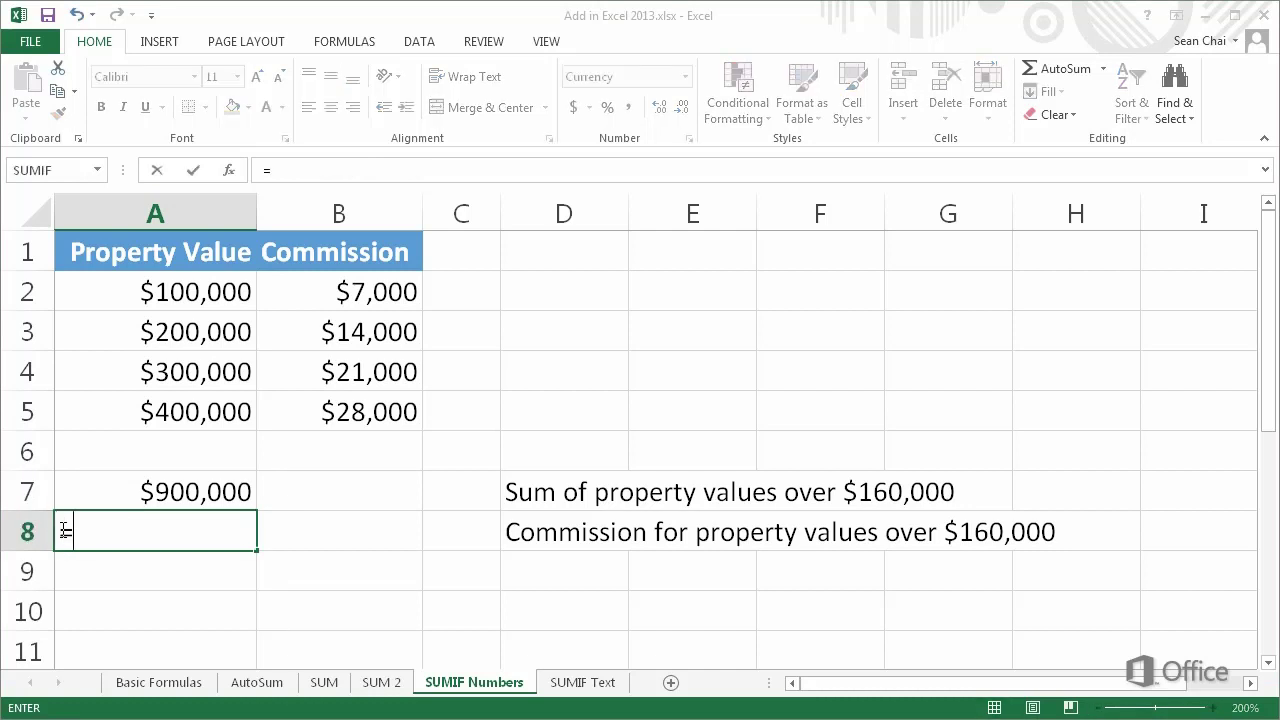
{"action": "type", "text": "SUM"}
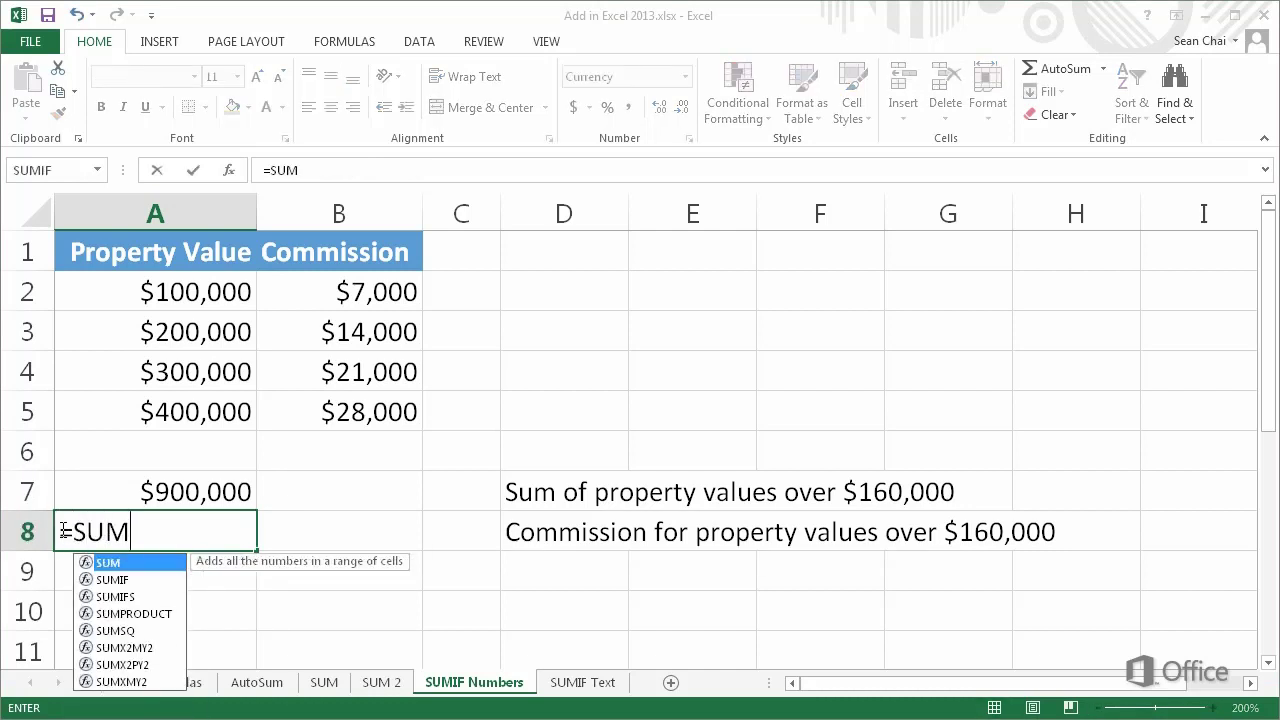
{"action": "type", "text": "IF("}
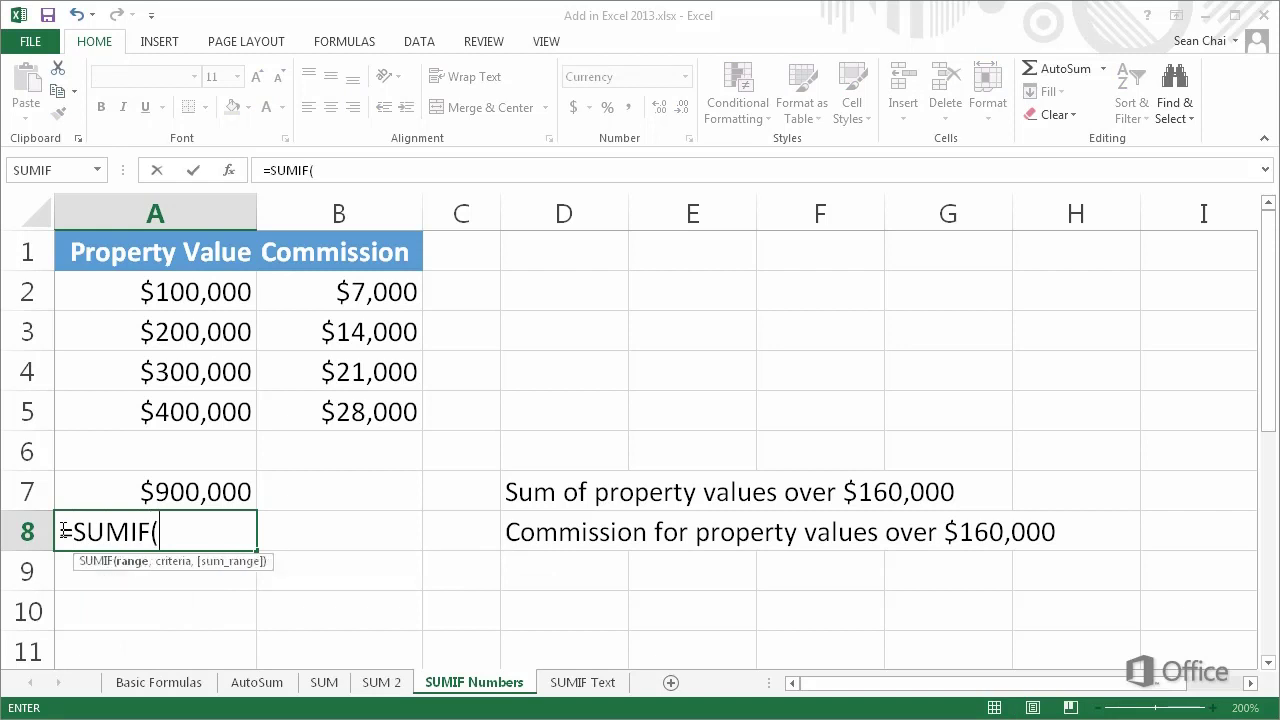
{"action": "left_click_drag", "start_coordinate": [195, 298], "coordinate": [211, 406]}
{"action": "type", "text": ",\""}
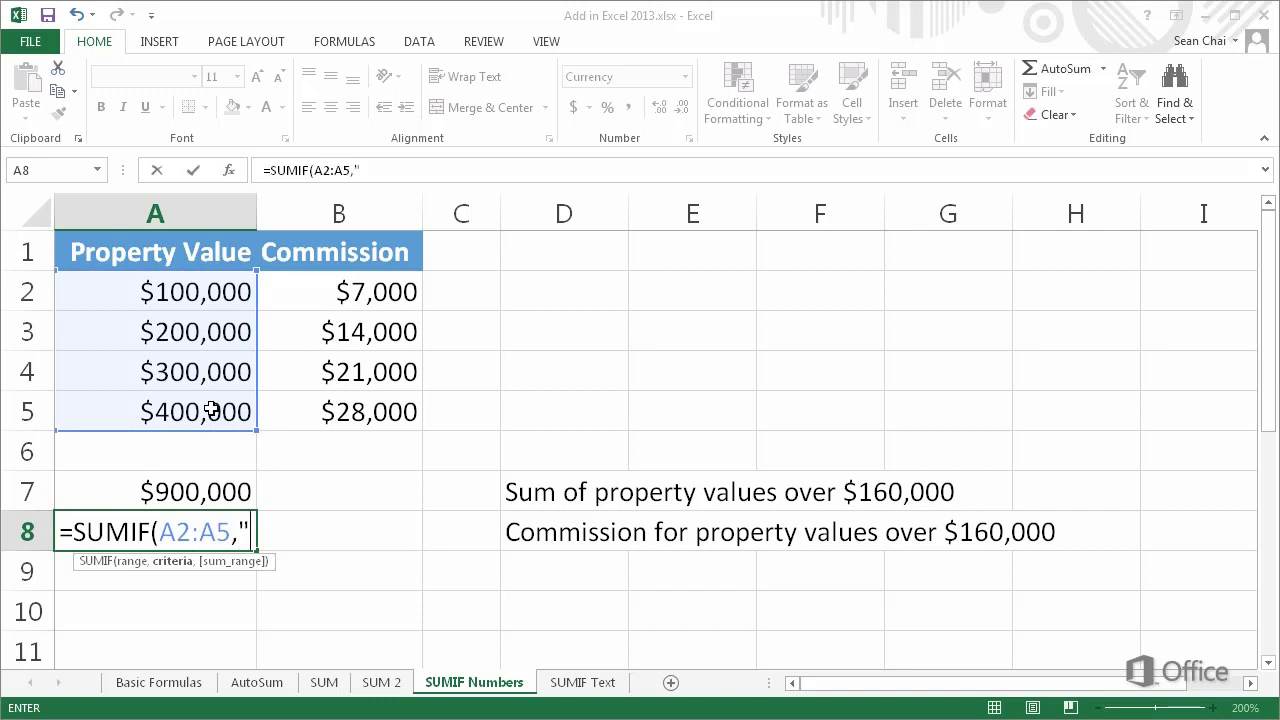
{"action": "type", "text": ">160000\""}
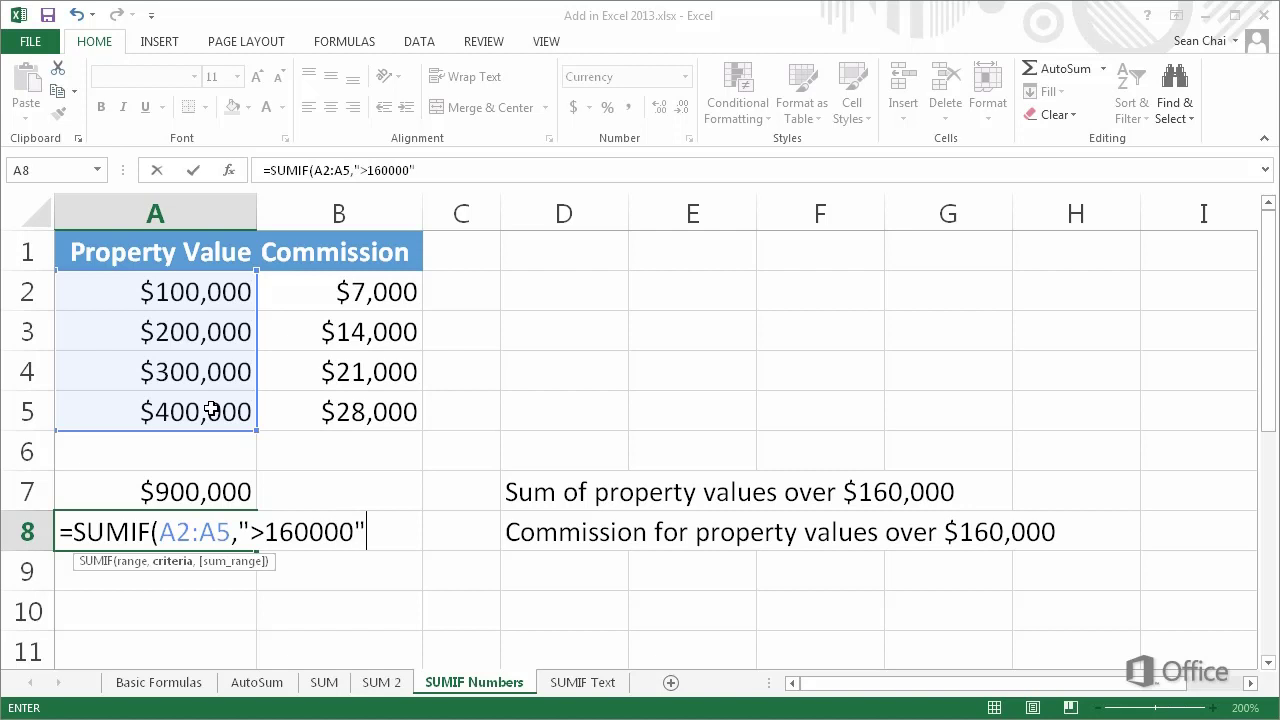
{"action": "type", "text": ","}
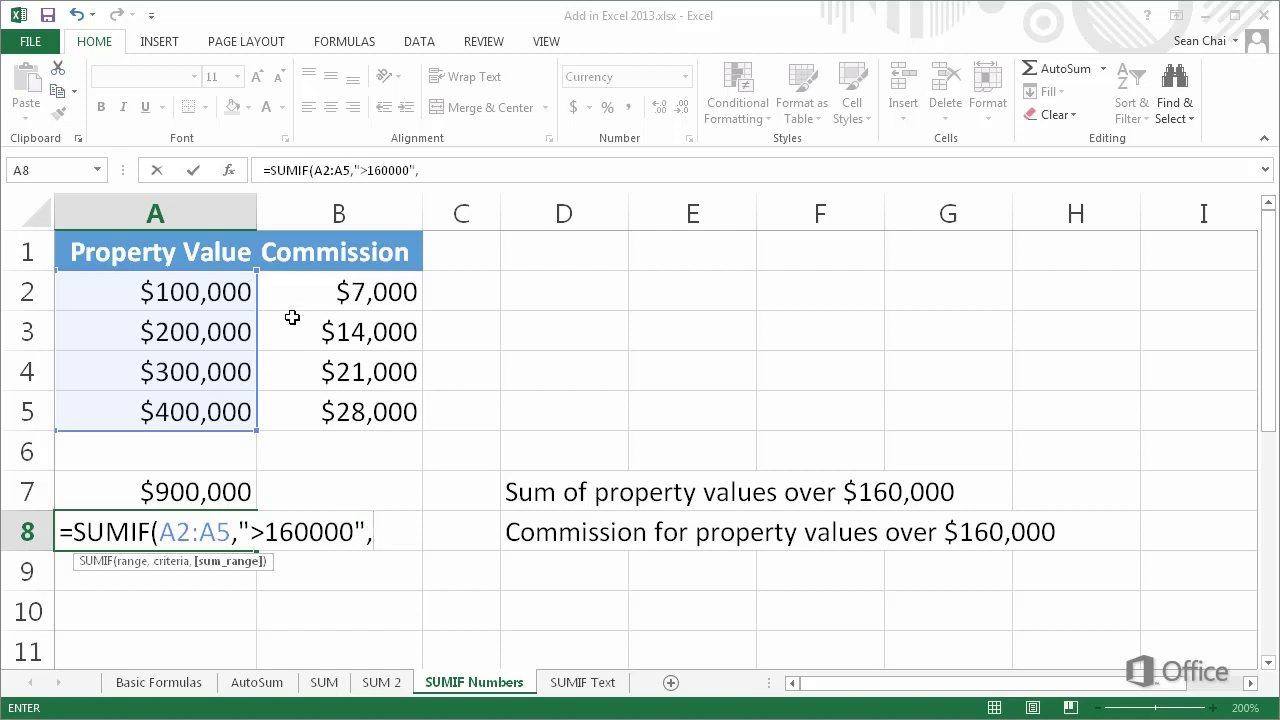
{"action": "left_click_drag", "start_coordinate": [300, 295], "coordinate": [316, 405]}
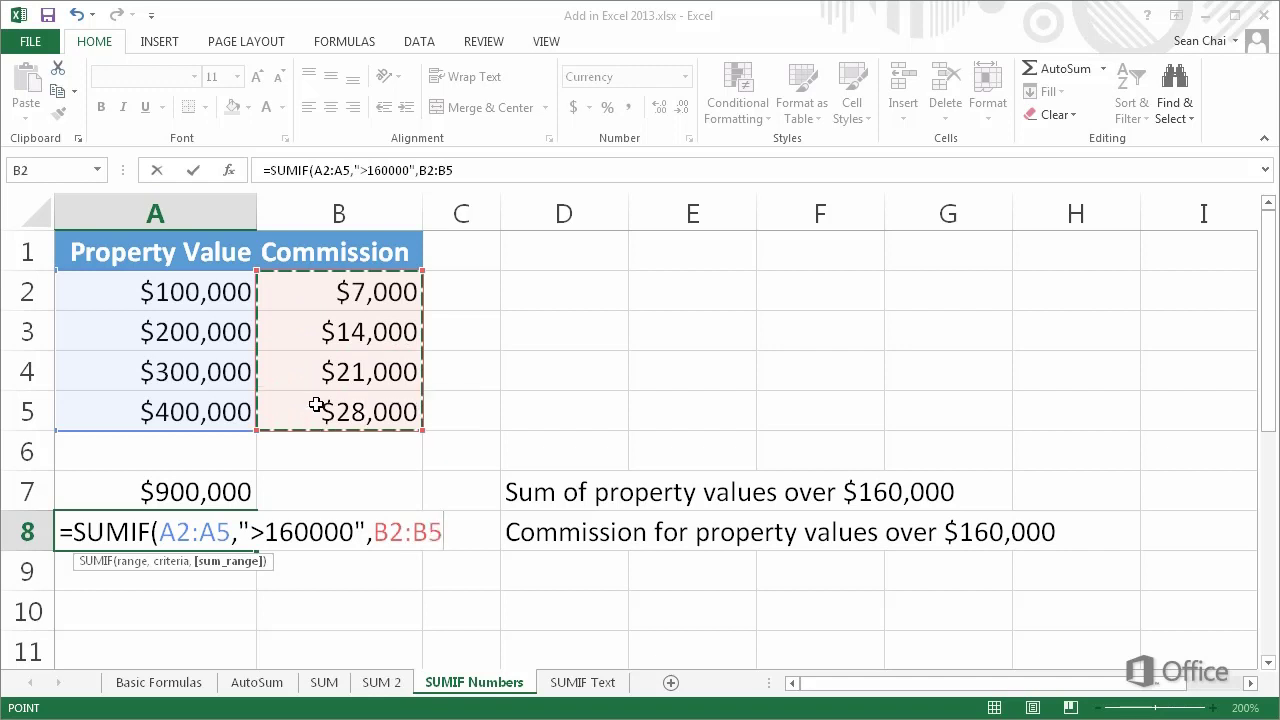
{"action": "key", "text": "Return"}
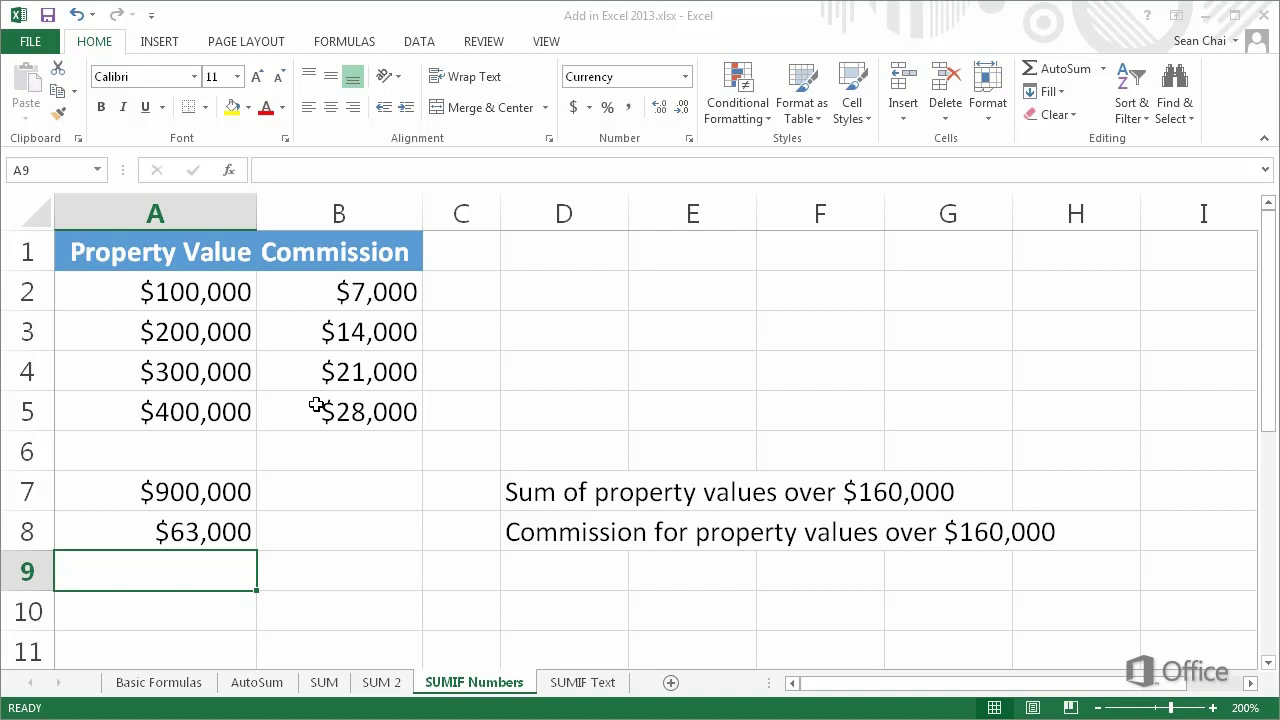
Review the commission formula in A8 and leave it unchanged
{"action": "double_click", "coordinate": [63, 531]}
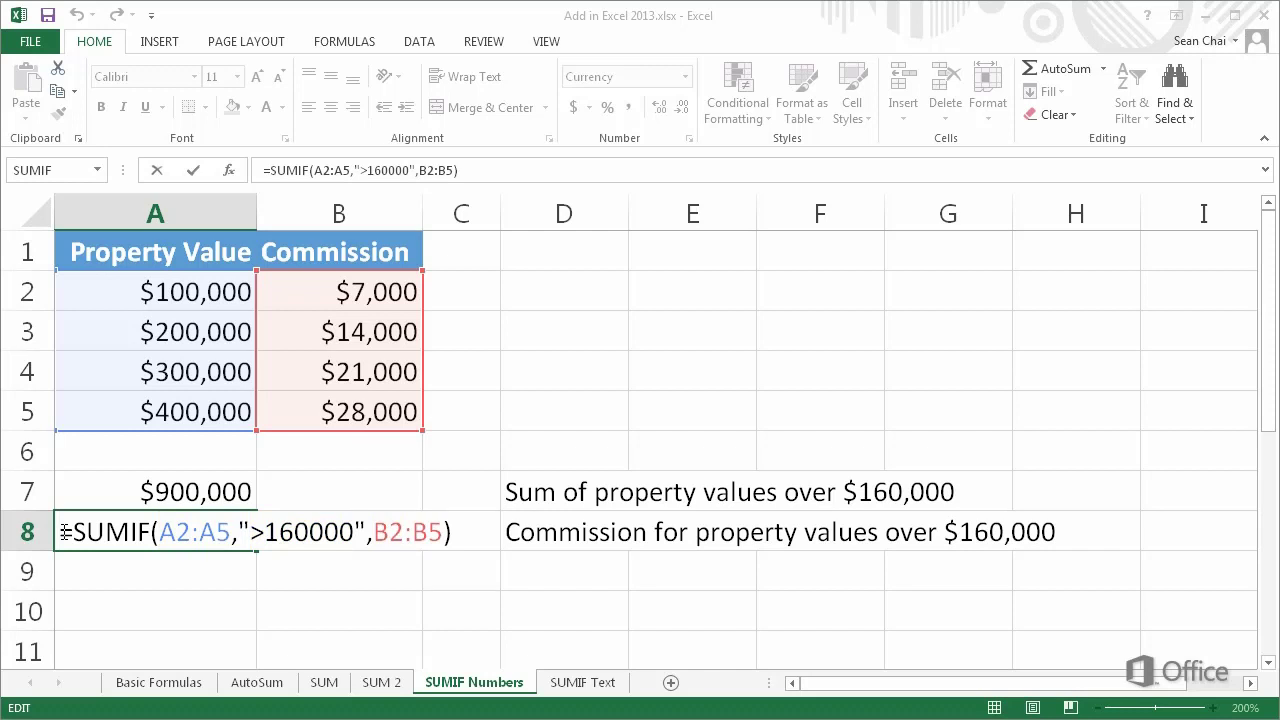
{"action": "key", "text": "ctrl+Return"}
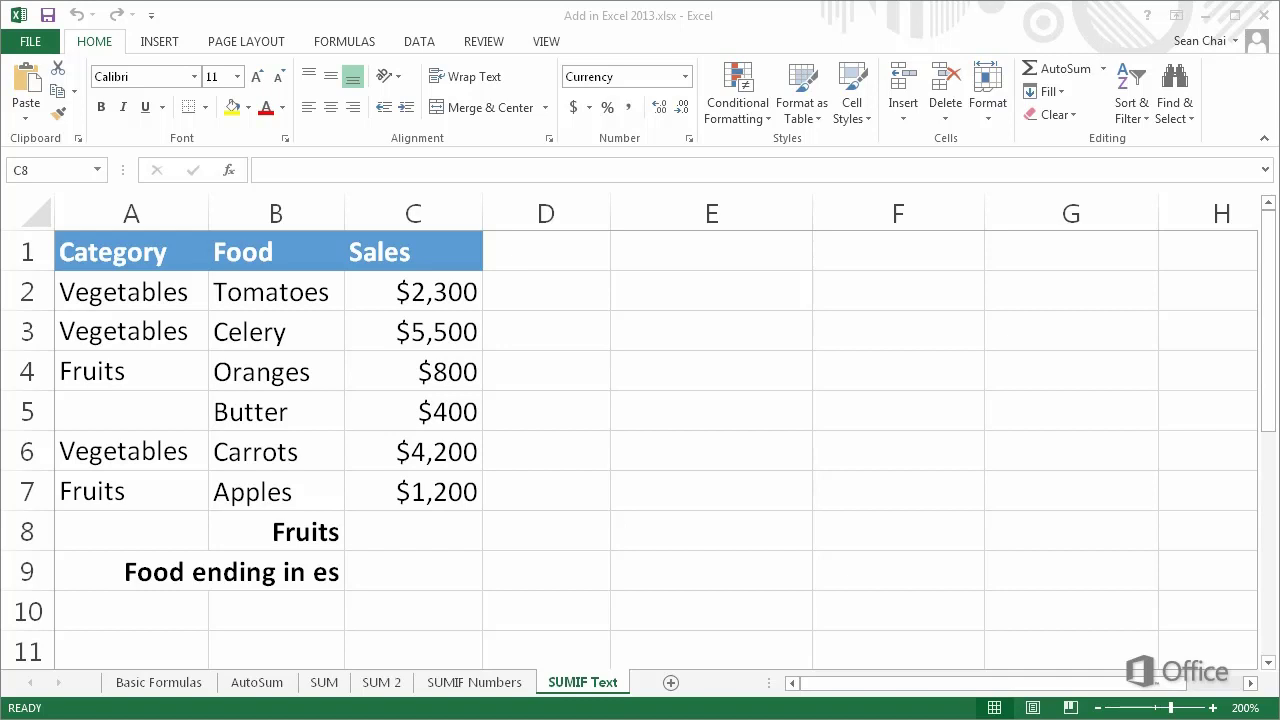
Enter =SUMIF(A2:A7,"fruits",C2:C7) in C8 for Fruits sales of $2,000, then review it
{"action": "double_click", "coordinate": [372, 538]}
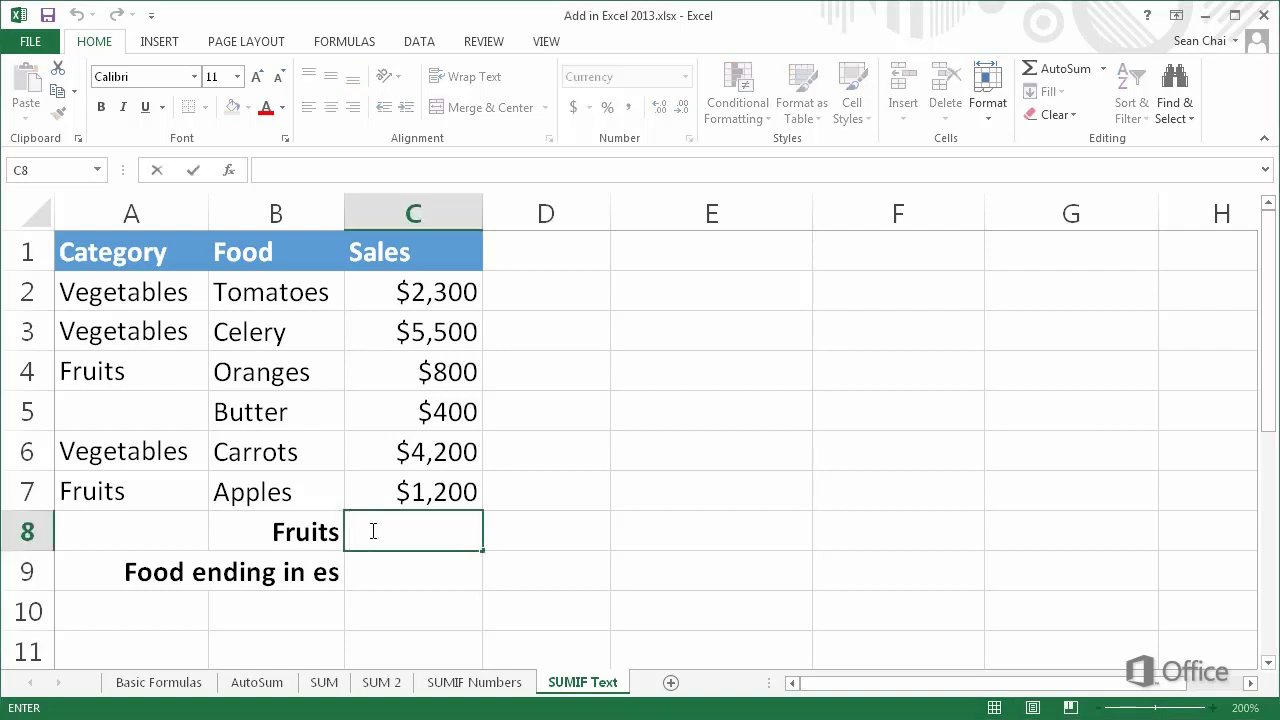
{"action": "type", "text": "="}
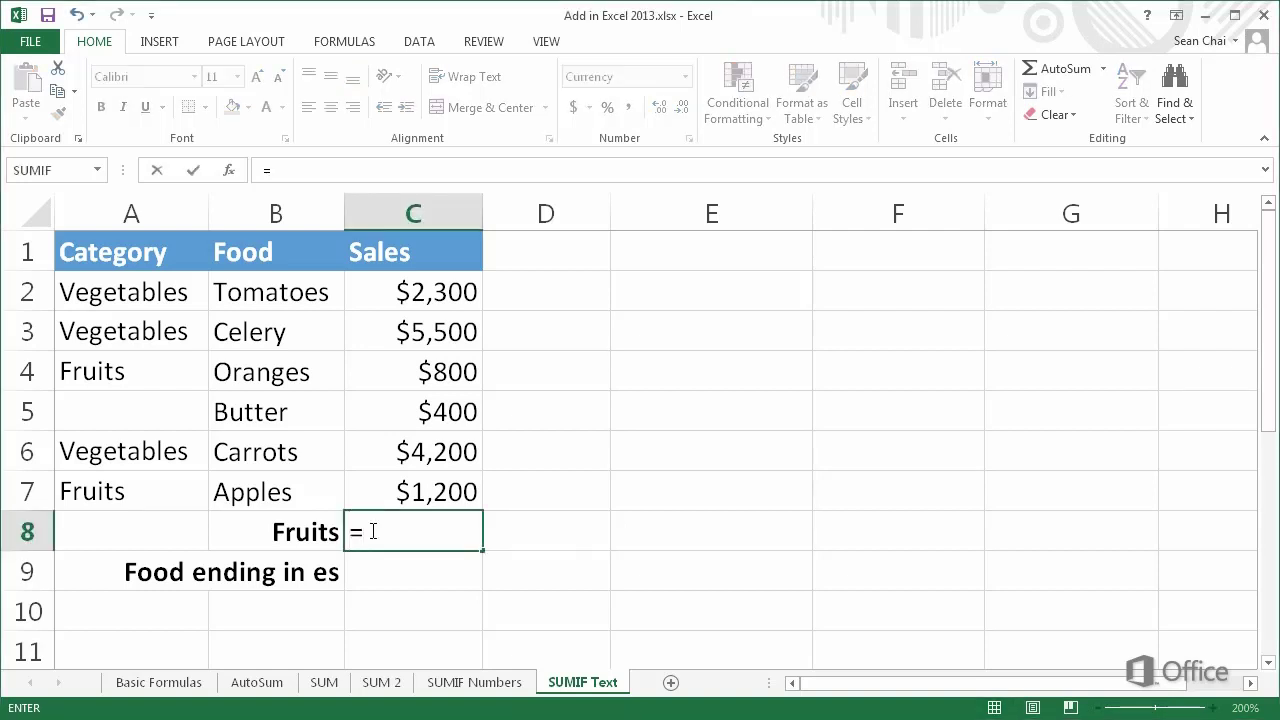
{"action": "type", "text": "SUM"}
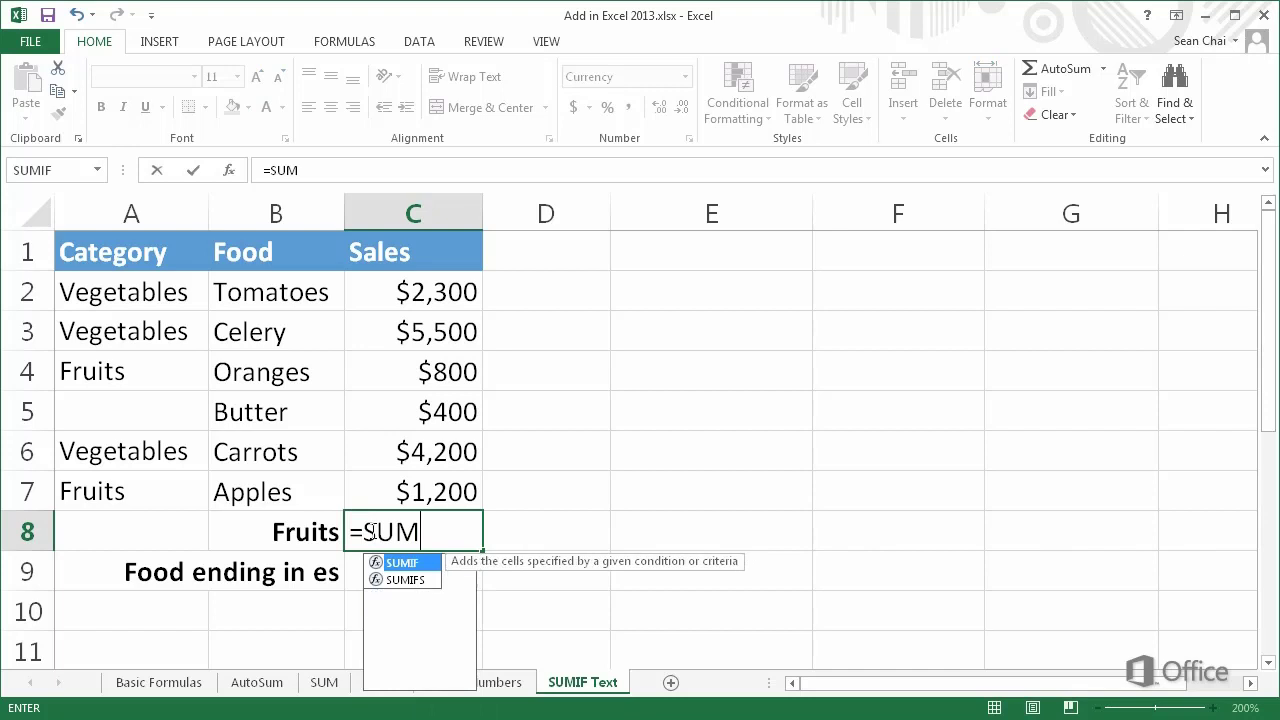
{"action": "type", "text": "IF("}
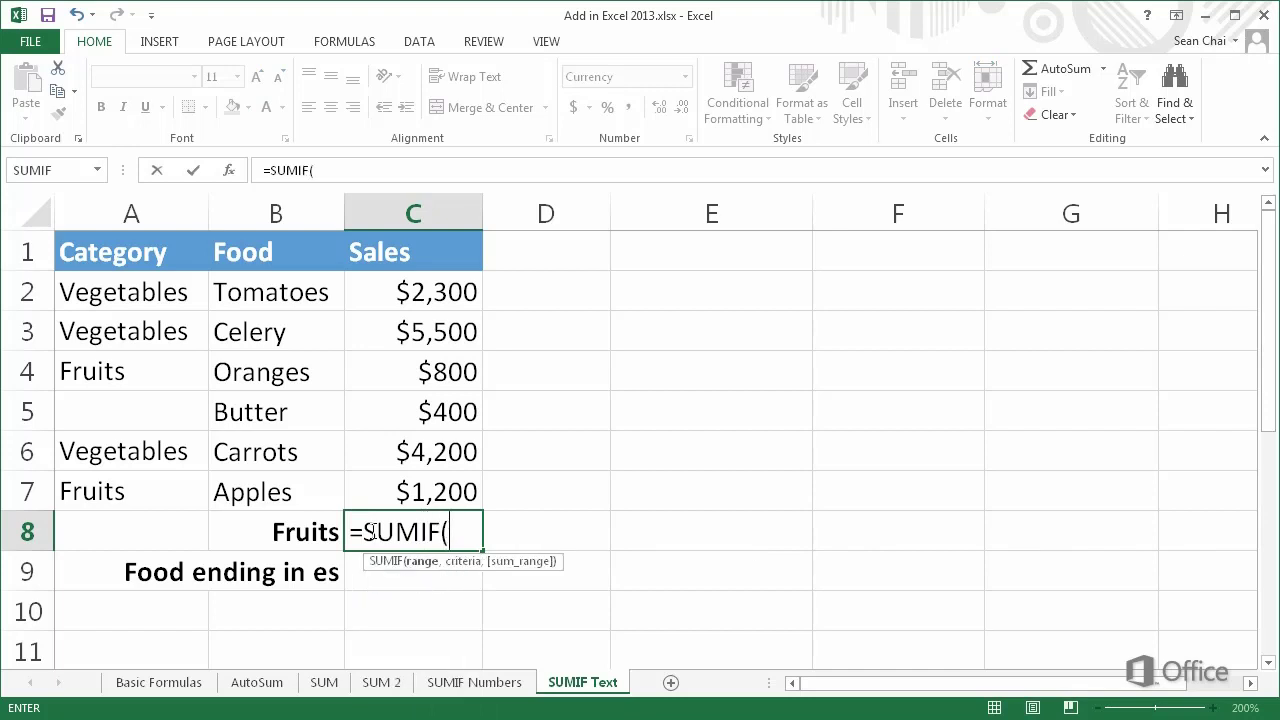
{"action": "left_click", "coordinate": [176, 306]}
{"action": "left_click_drag", "start_coordinate": [176, 306], "coordinate": [152, 481]}
{"action": "type", "text": ","}
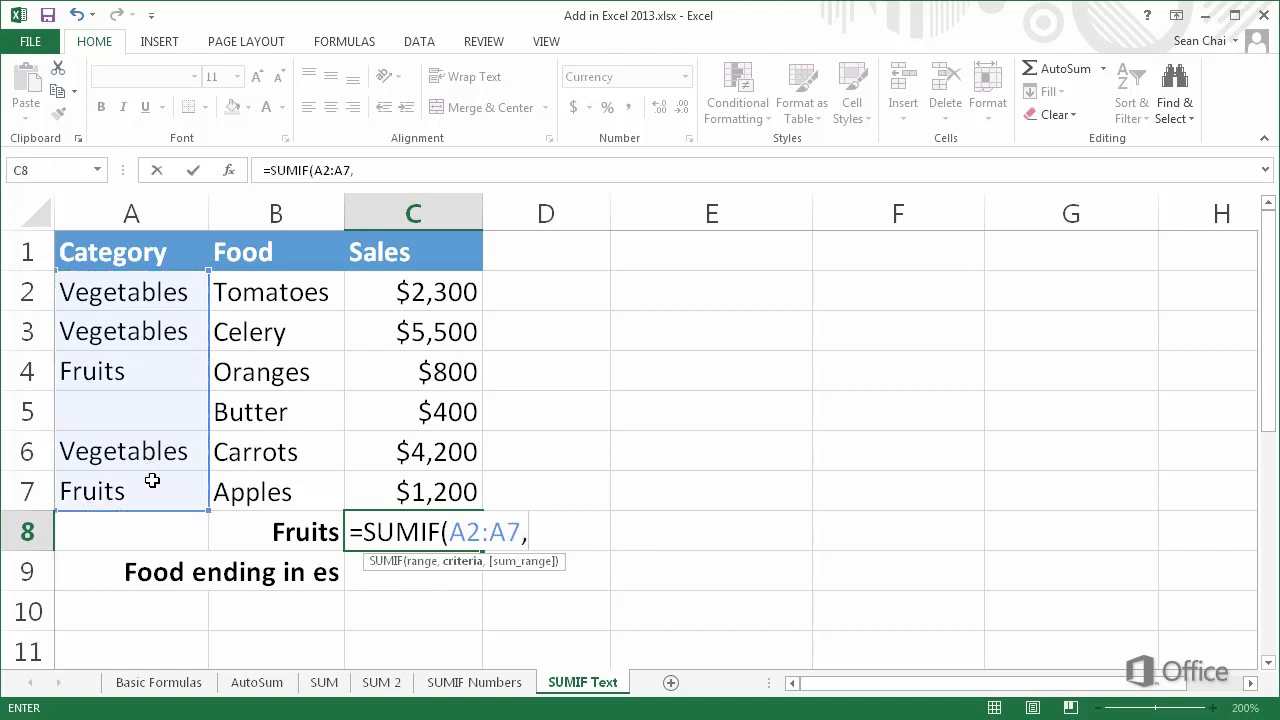
{"action": "type", "text": "\"fruits"}
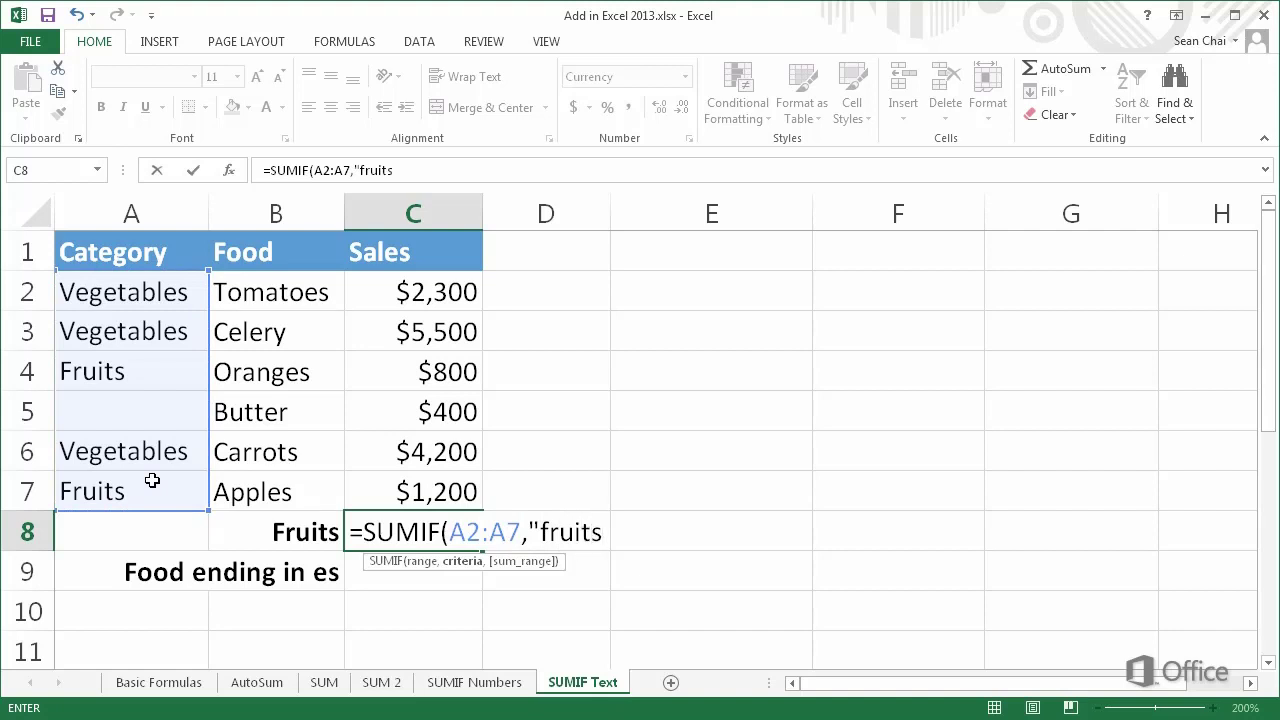
{"action": "type", "text": "\","}
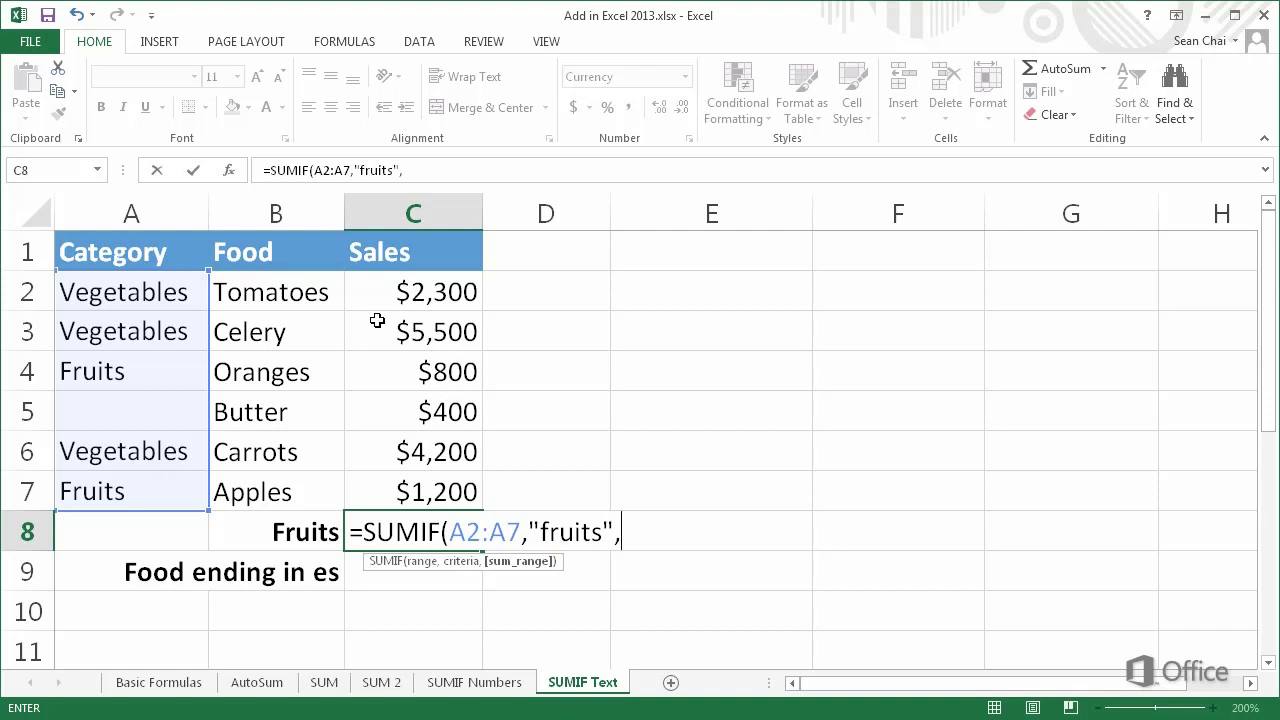
{"action": "left_click_drag", "start_coordinate": [387, 299], "coordinate": [369, 489]}
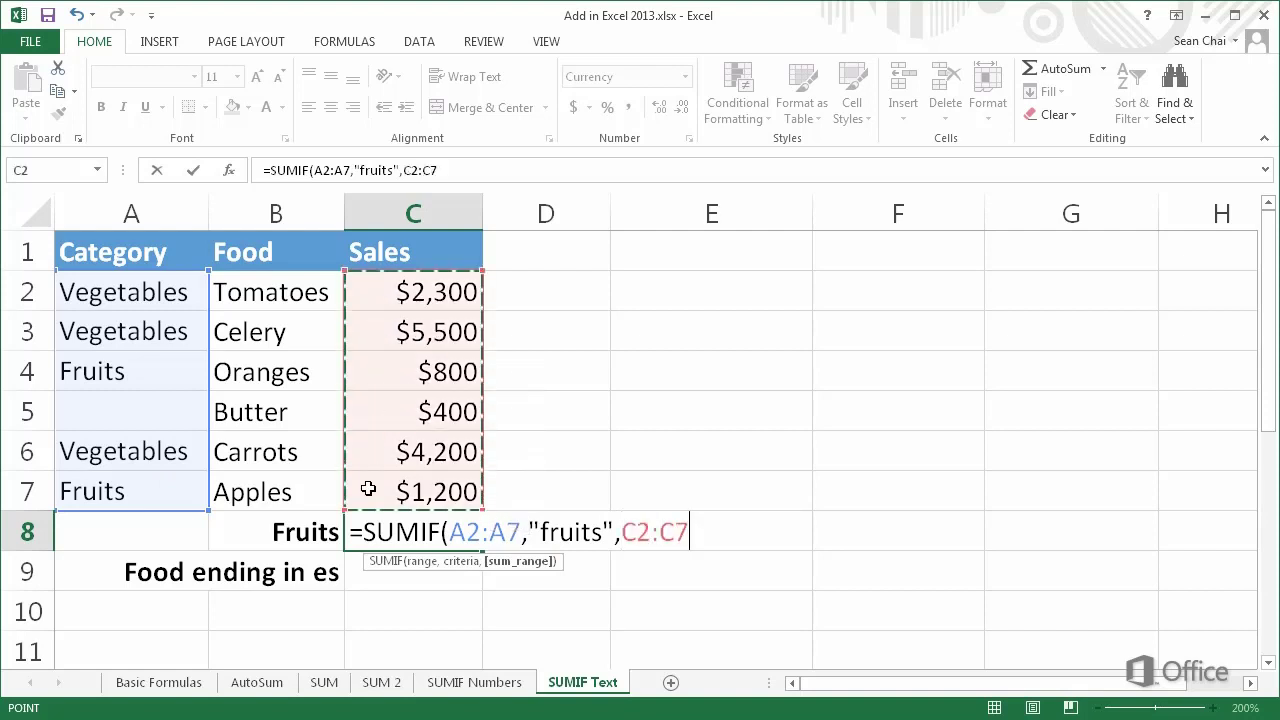
{"action": "key", "text": "Return"}
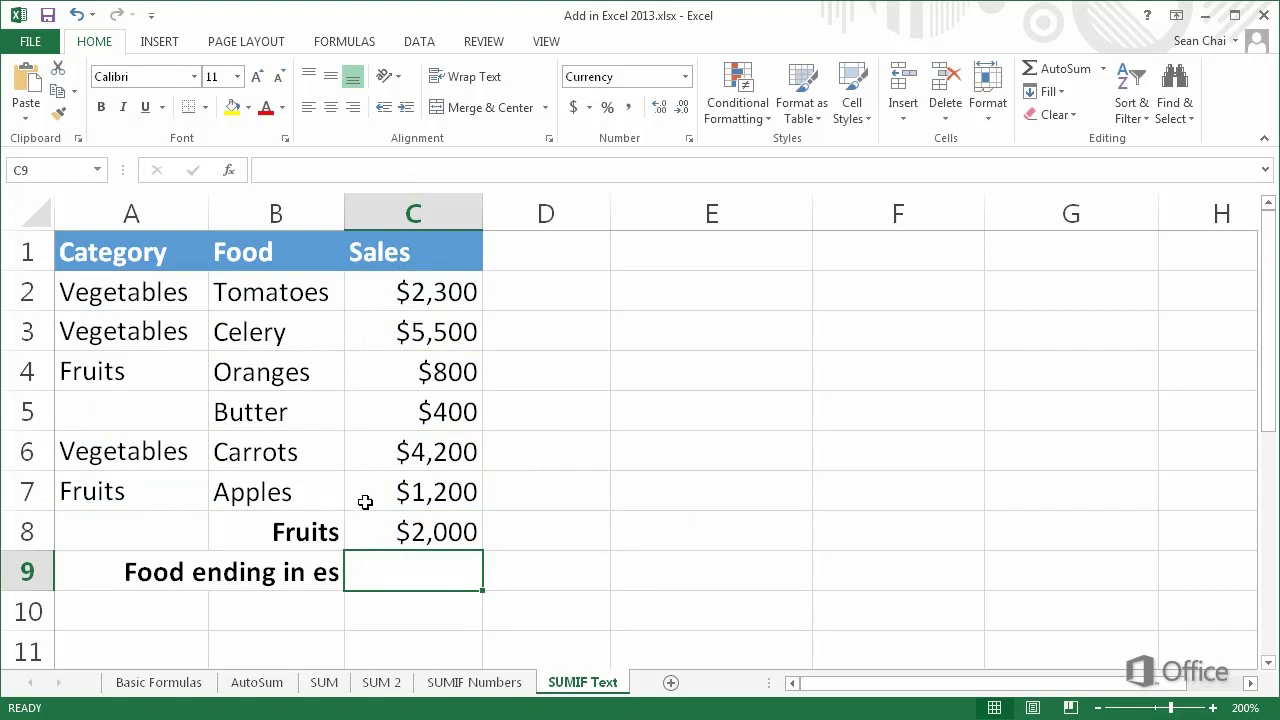
{"action": "double_click", "coordinate": [355, 532]}
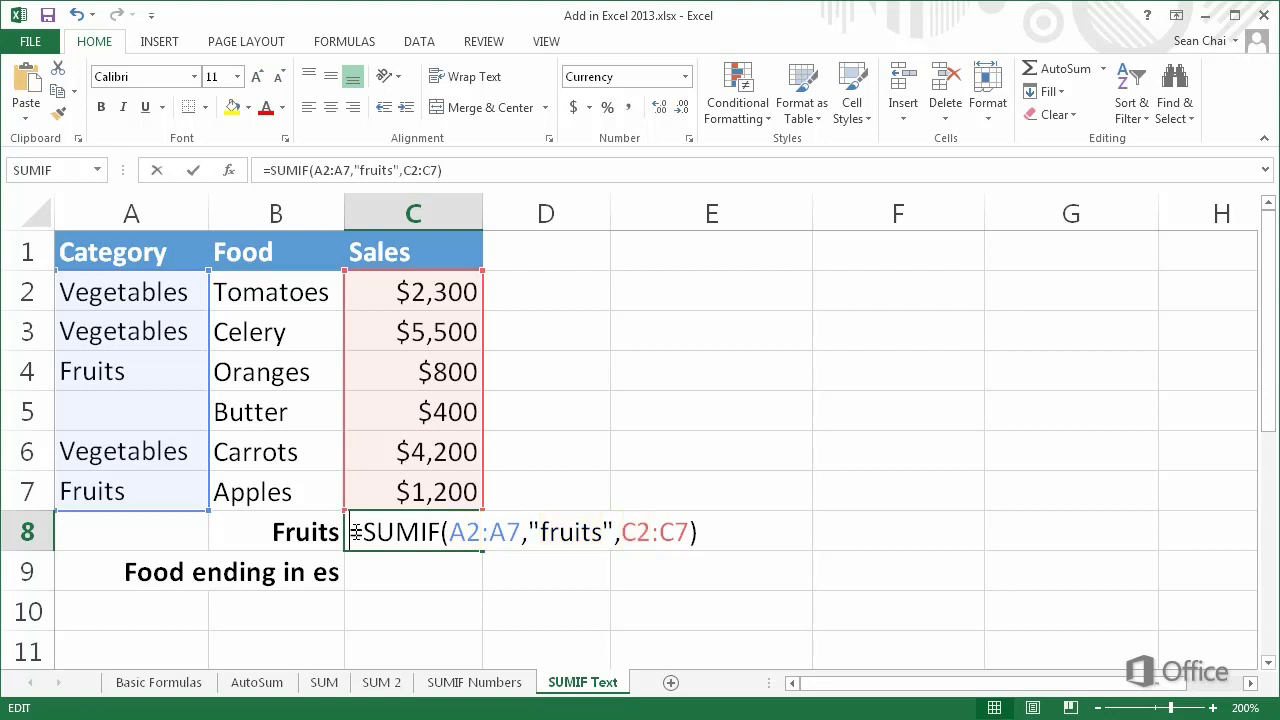
{"action": "key", "text": "ctrl+Return"}
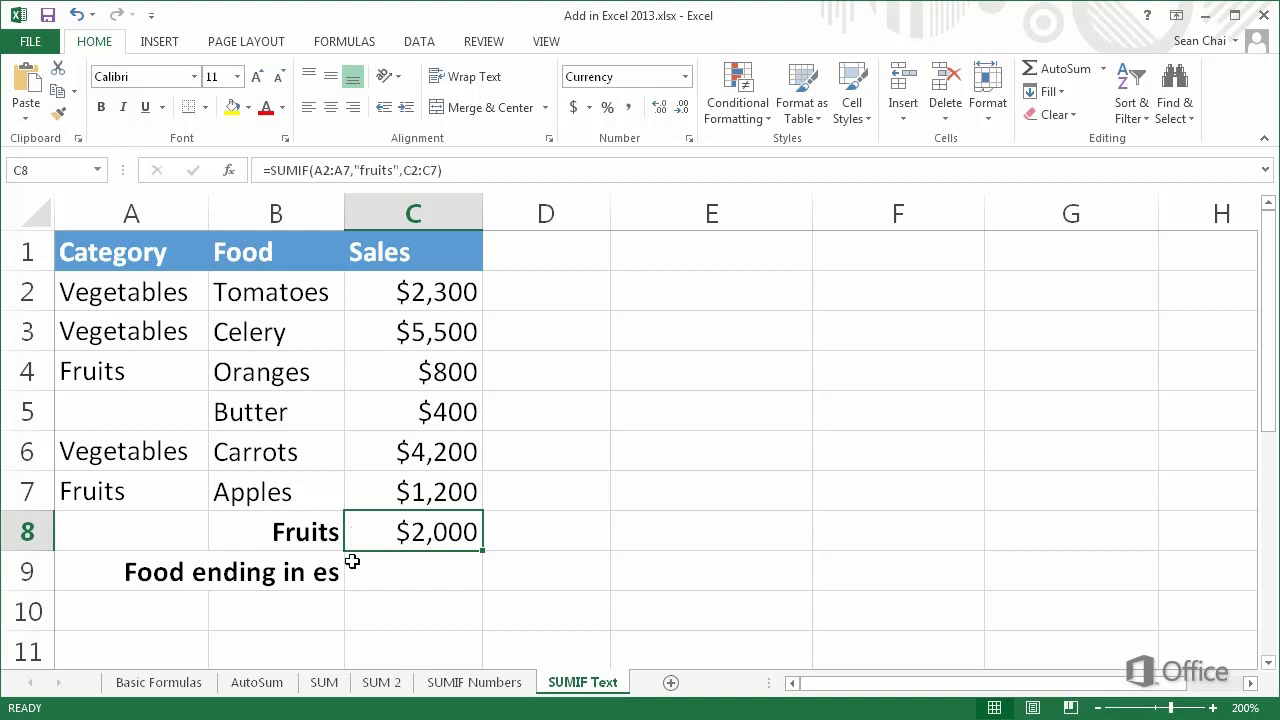
Enter =SUMIF(B2:B7,"*es",C2:C7) in C9 for a $4,300 total, then review it
{"action": "left_click", "coordinate": [354, 565]}
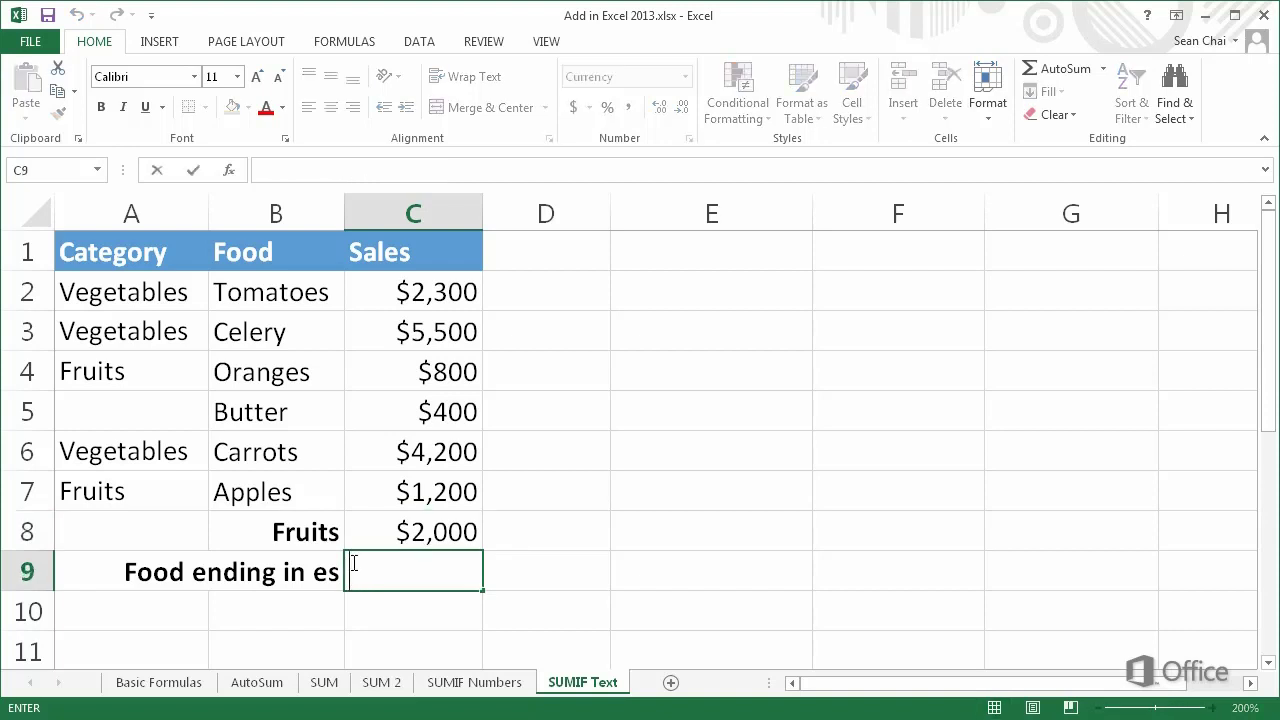
{"action": "type", "text": "="}
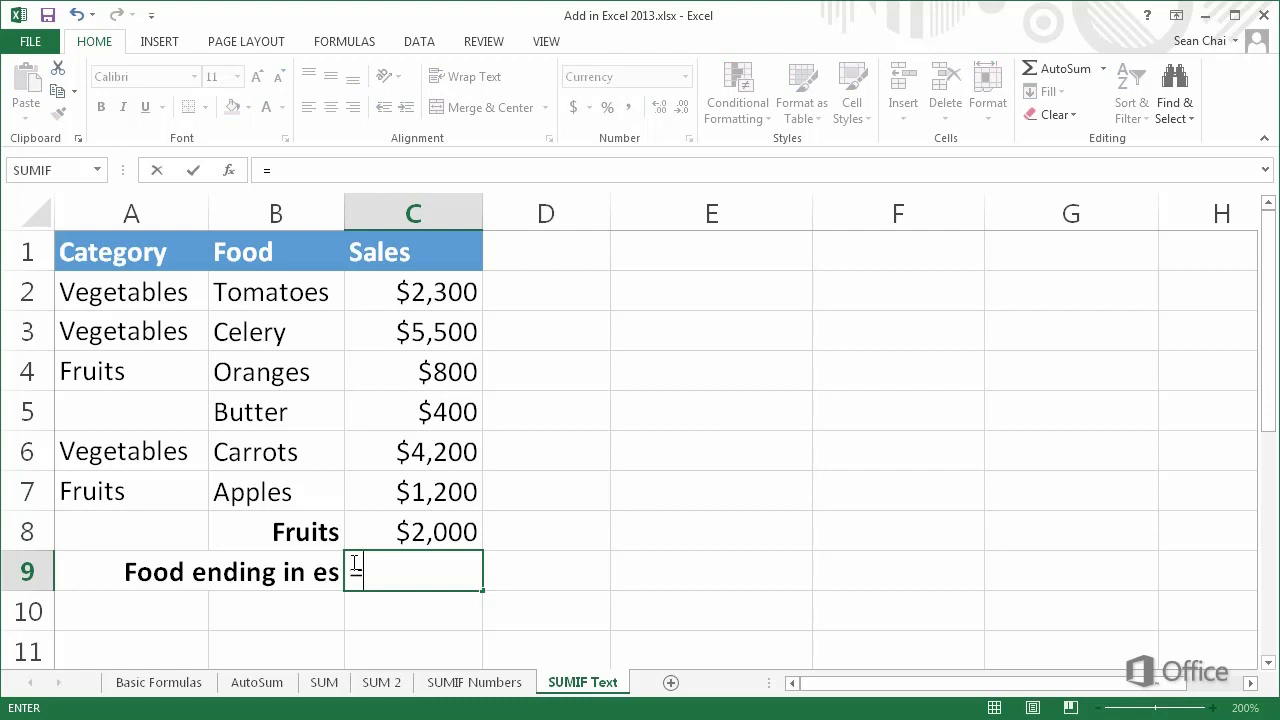
{"action": "type", "text": "SUMIF"}
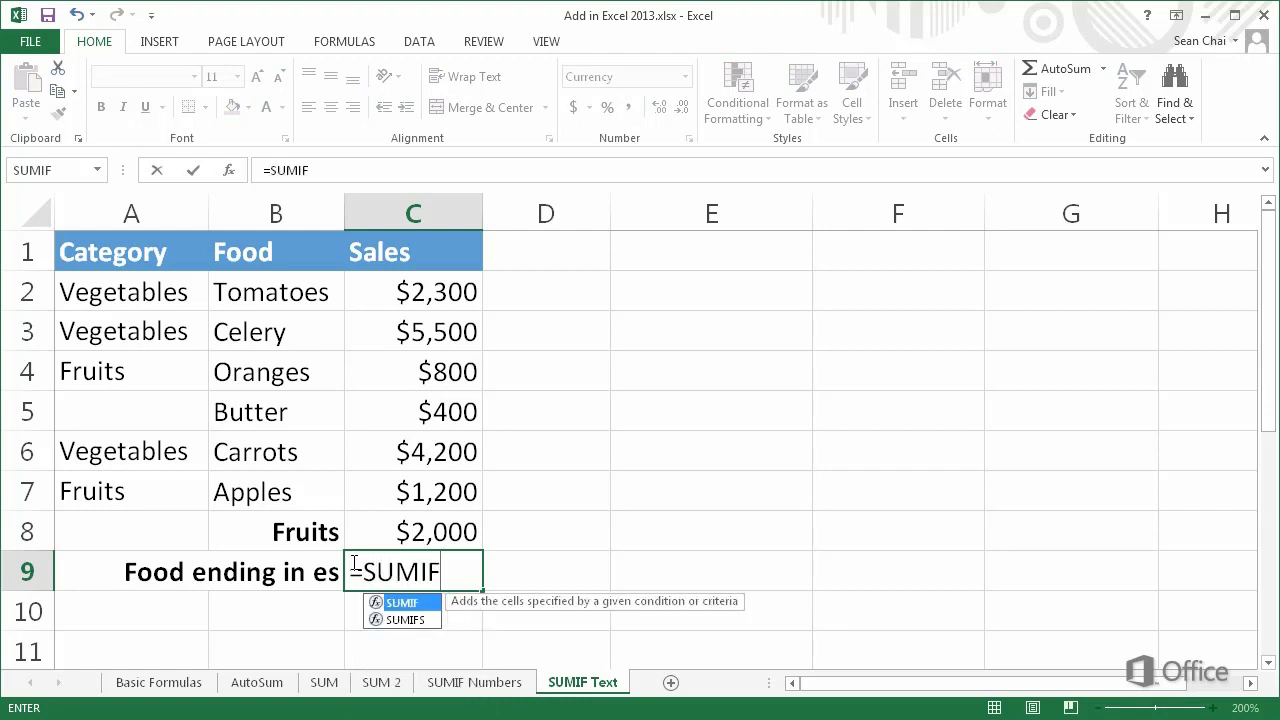
{"action": "type", "text": "("}
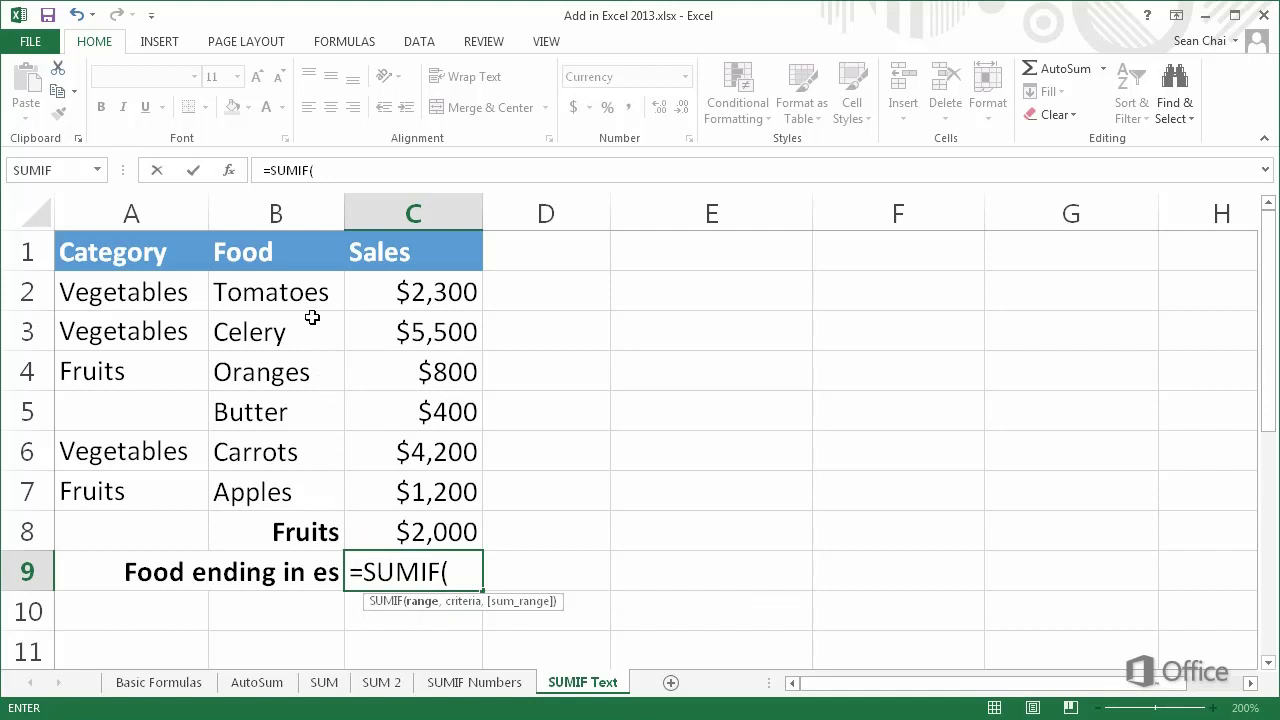
{"action": "left_click_drag", "start_coordinate": [309, 289], "coordinate": [277, 486]}
{"action": "type", "text": ","}
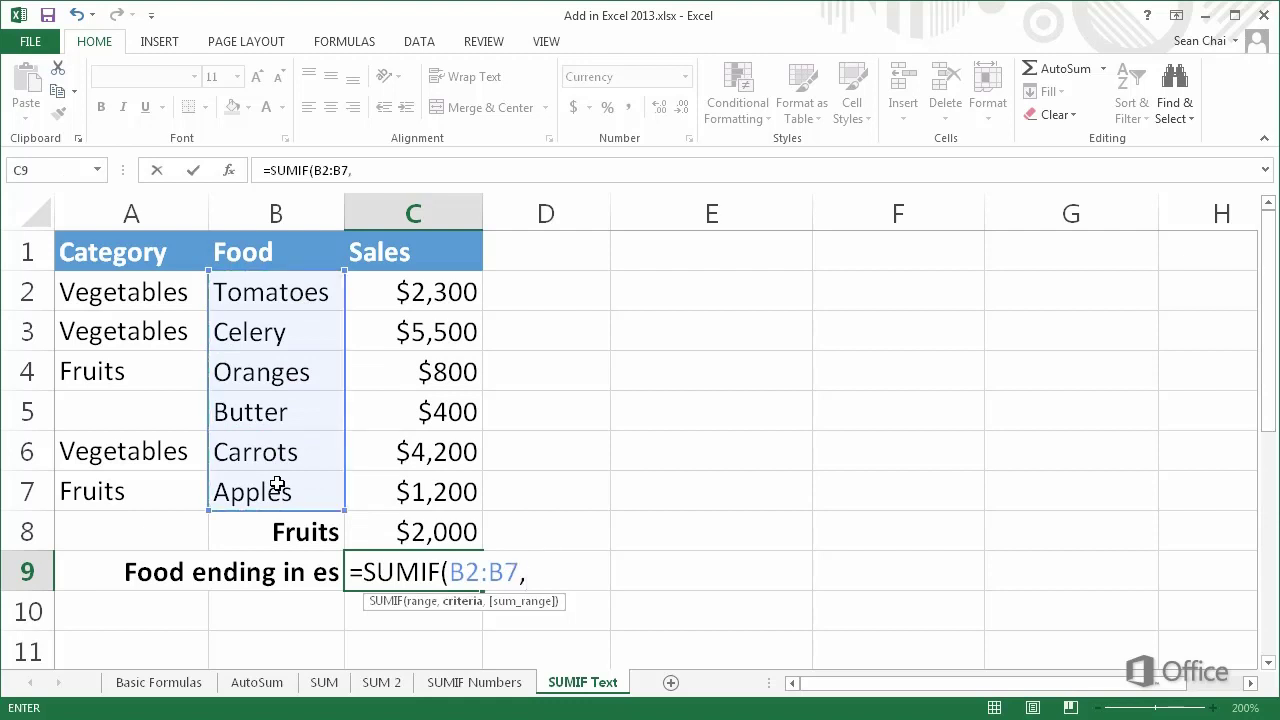
{"action": "type", "text": "\"*es\","}
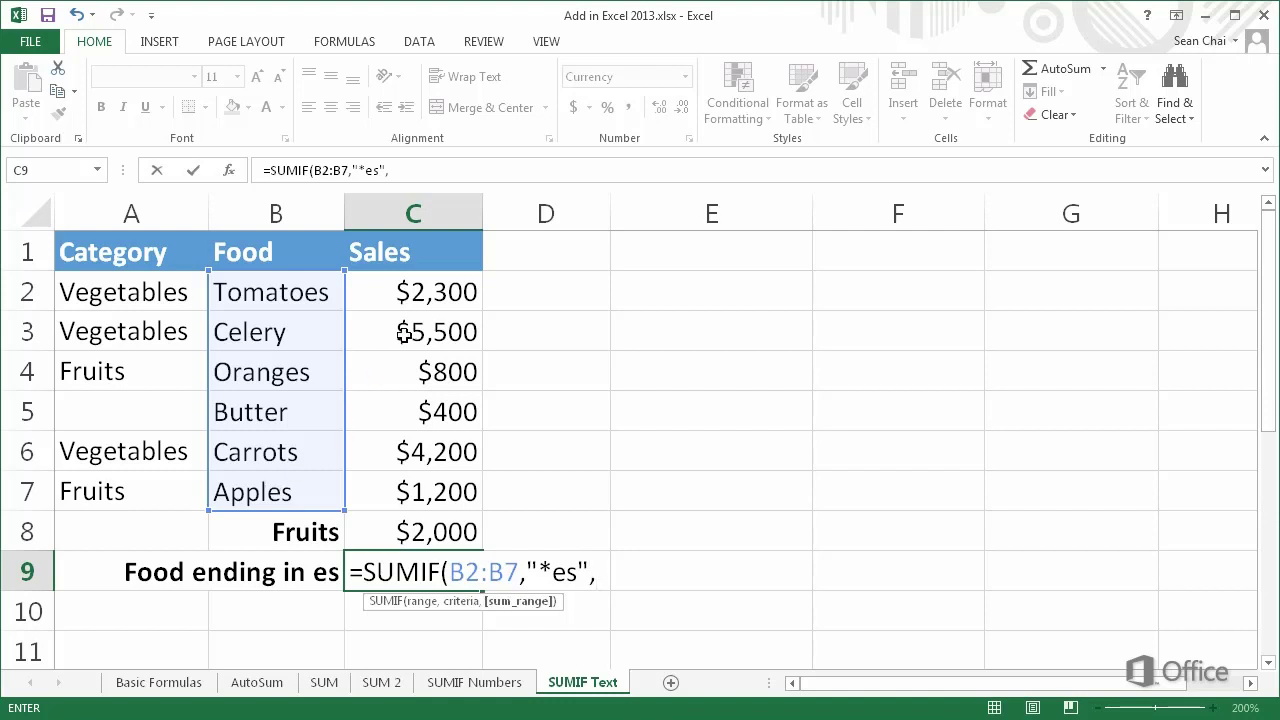
{"action": "left_click_drag", "start_coordinate": [405, 292], "coordinate": [405, 490]}
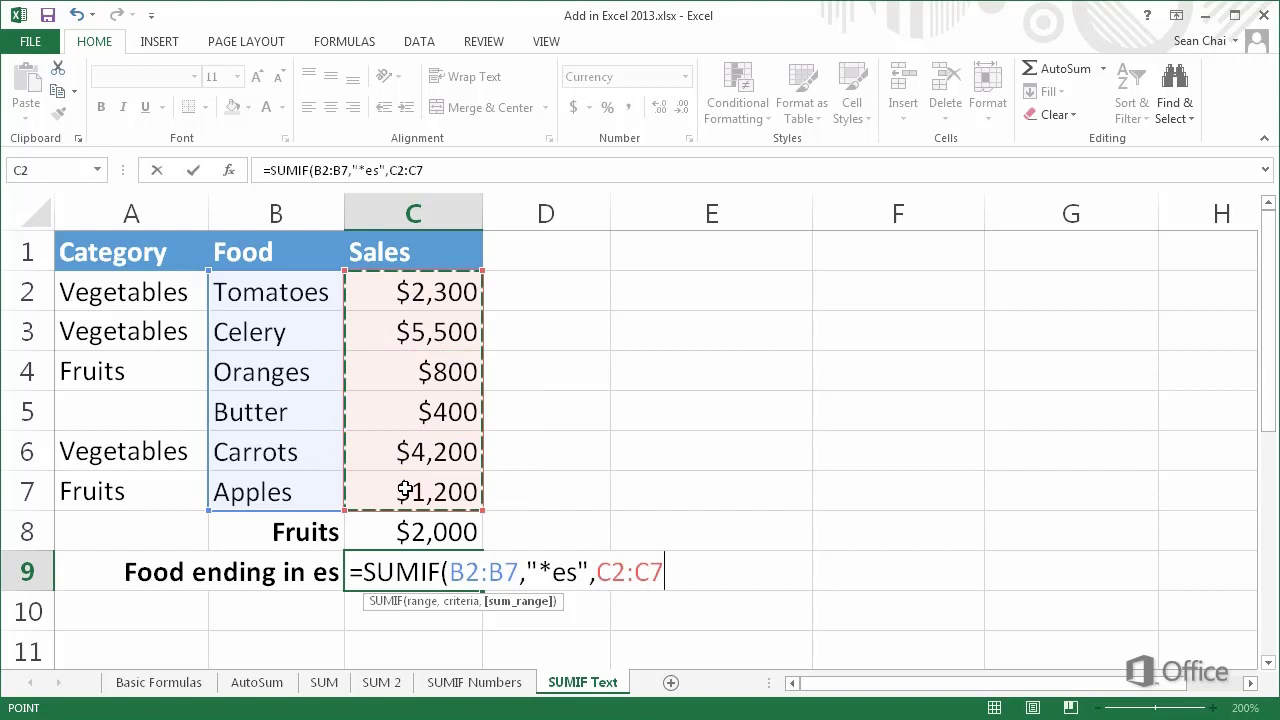
{"action": "key", "text": "Return"}
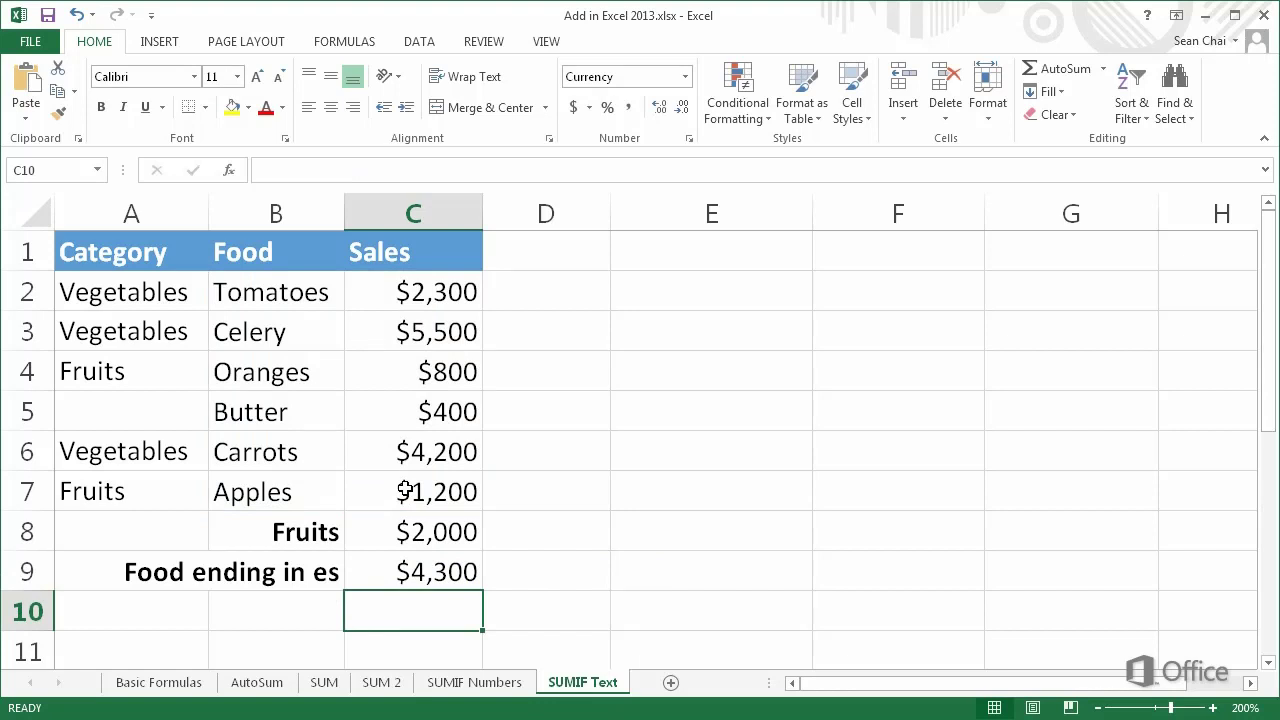
{"action": "double_click", "coordinate": [351, 562]}
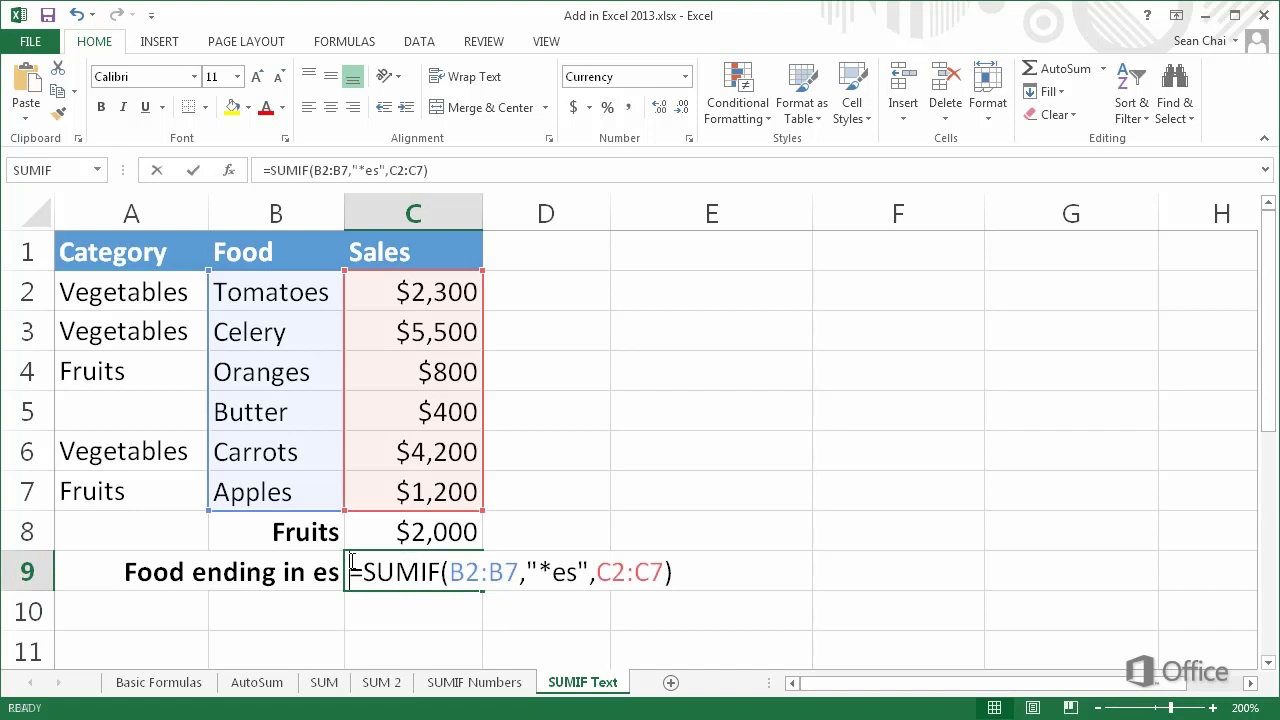